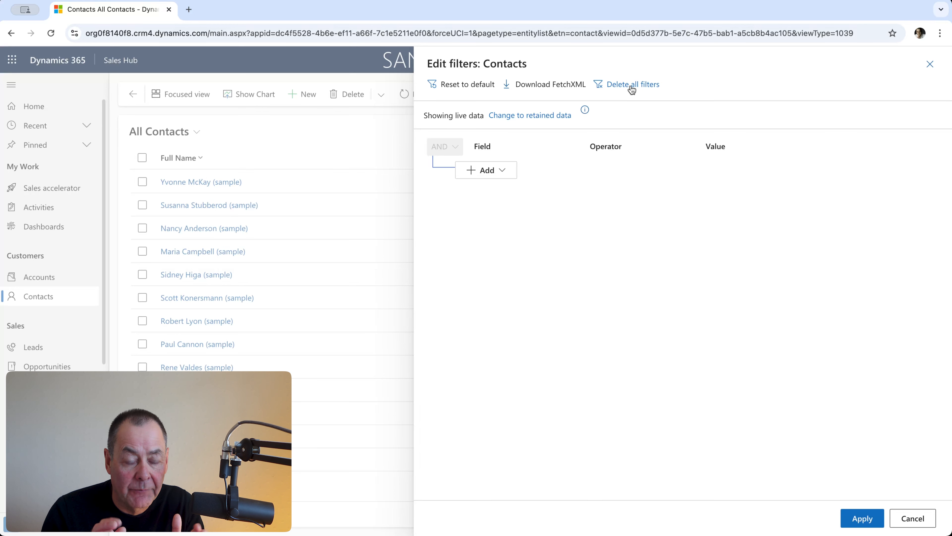
- Add a condition row to the contacts filter and choose Status as its field
left_click(498, 174)
left_click(492, 188)
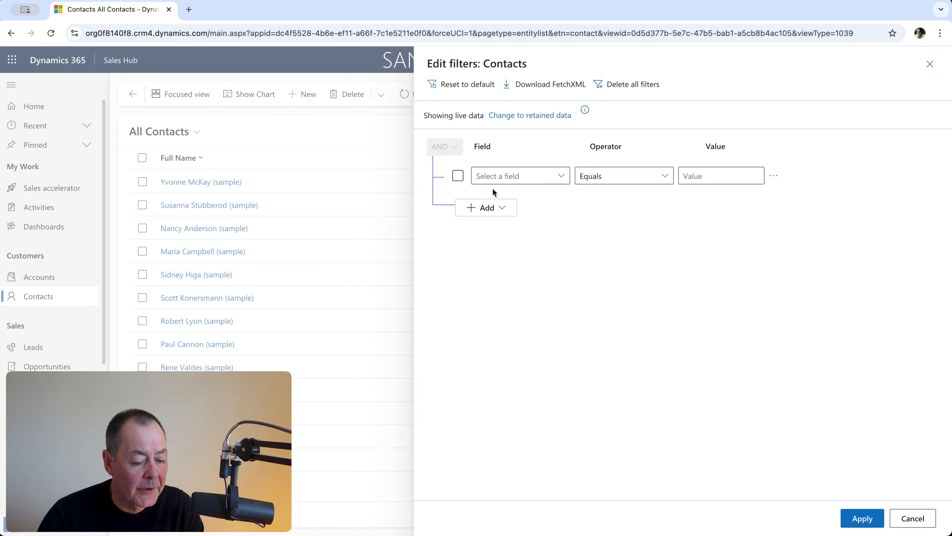
left_click(496, 177)
type("Ast")
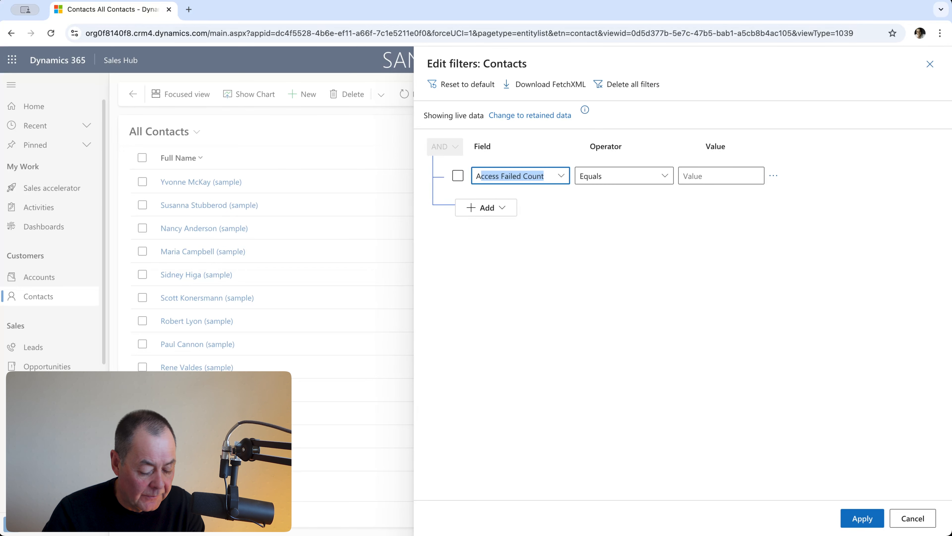
key("BackSpace")
key("BackSpace")
key("BackSpace")
type("Status")
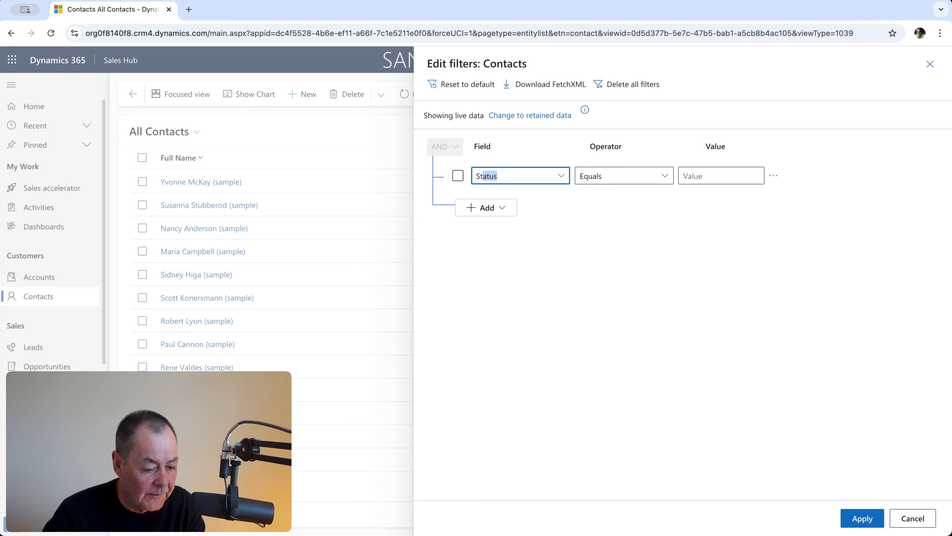
- Set the Status condition to equal Active and apply the filter to the contacts list
left_click(733, 177)
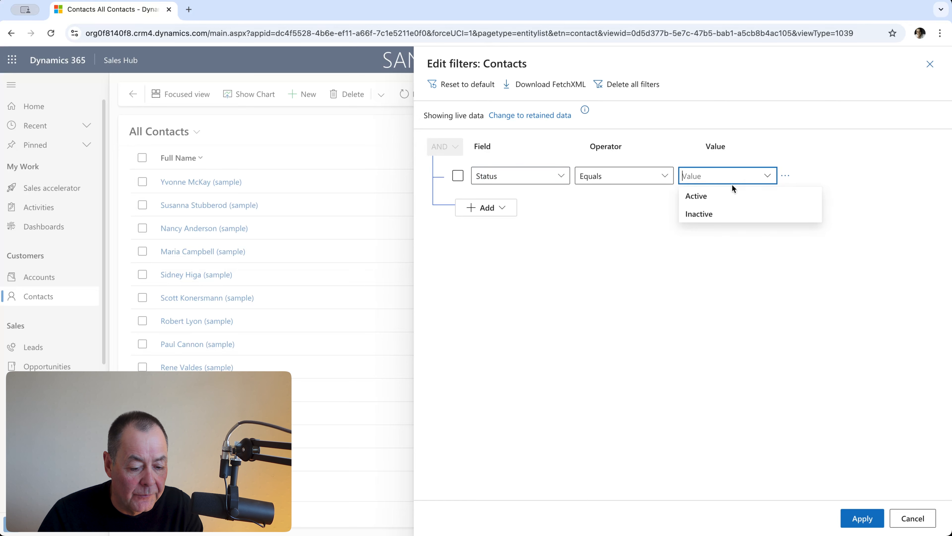
left_click(722, 195)
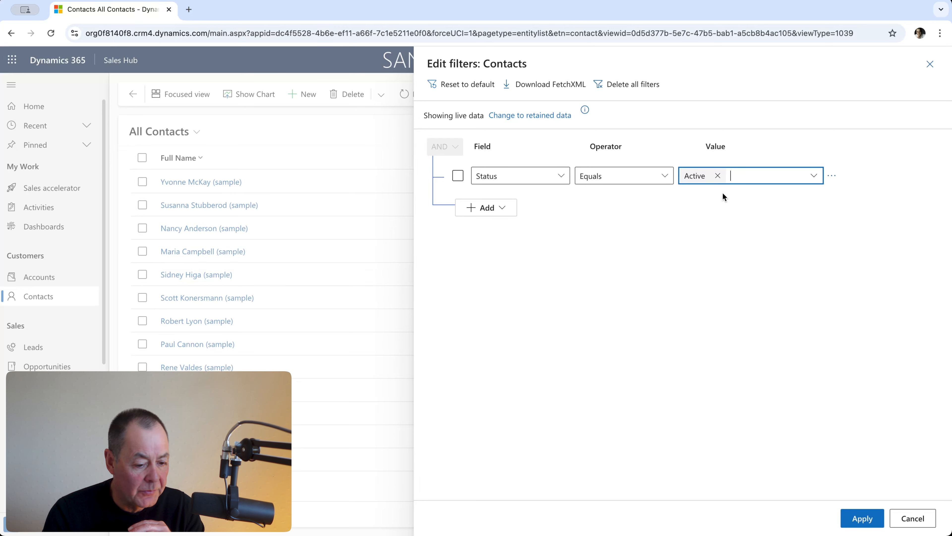
left_click(723, 293)
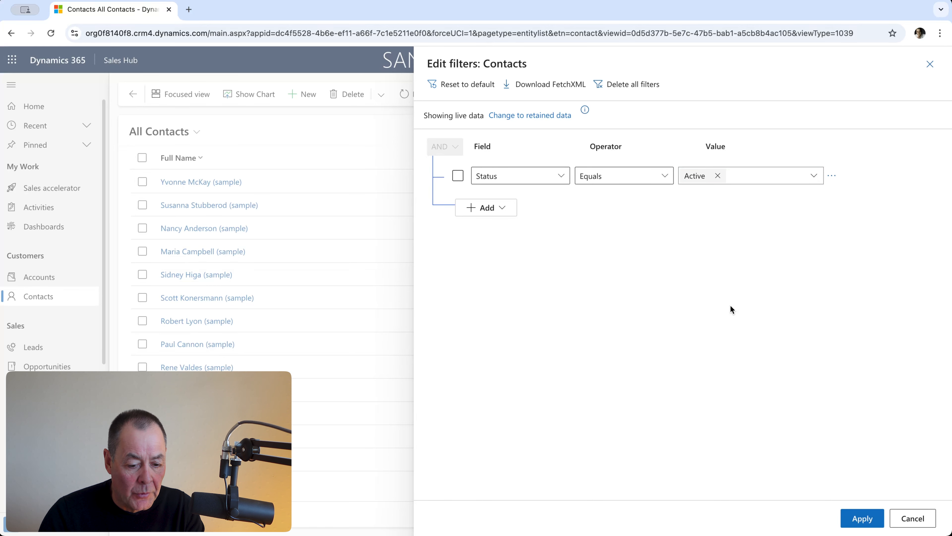
left_click(863, 519)
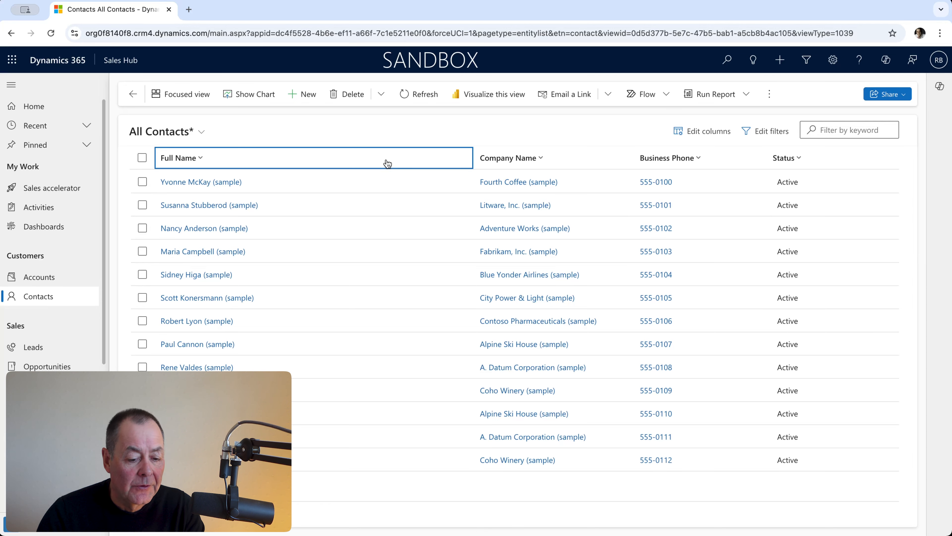
- Open the column settings of the contacts view and add the Address 1: City column
left_click(705, 135)
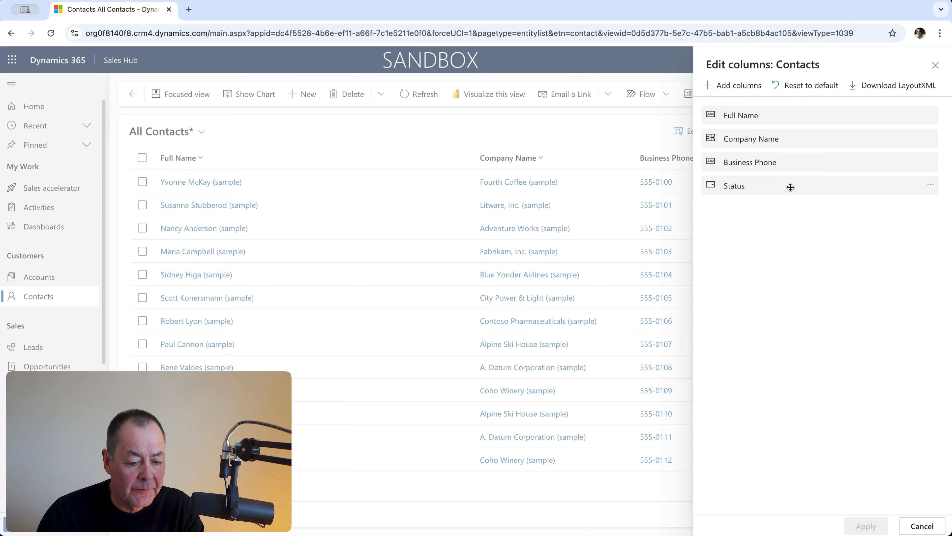
left_click(740, 90)
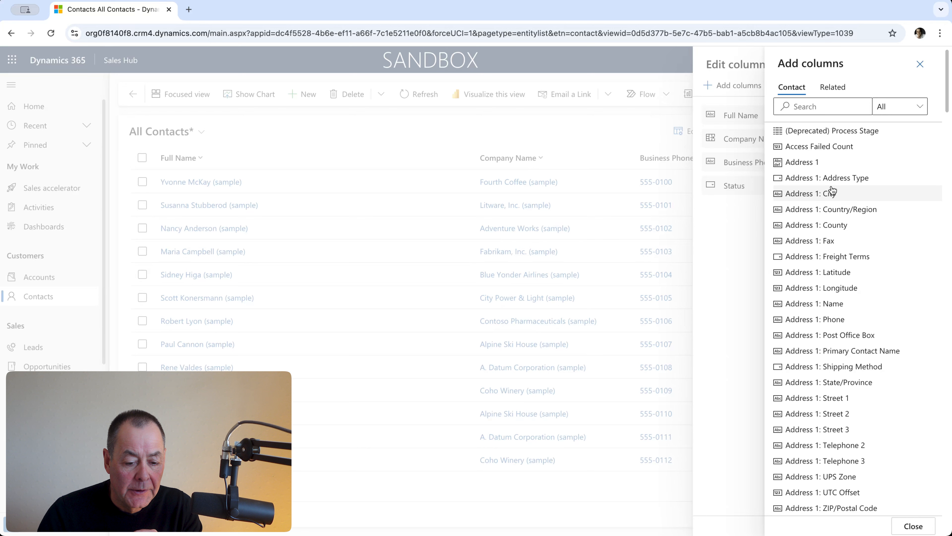
left_click(915, 109)
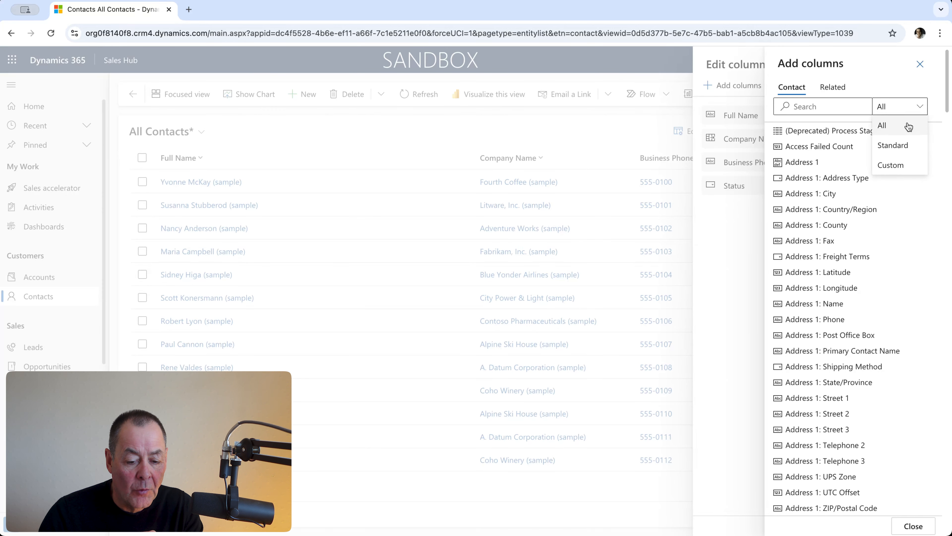
left_click(878, 72)
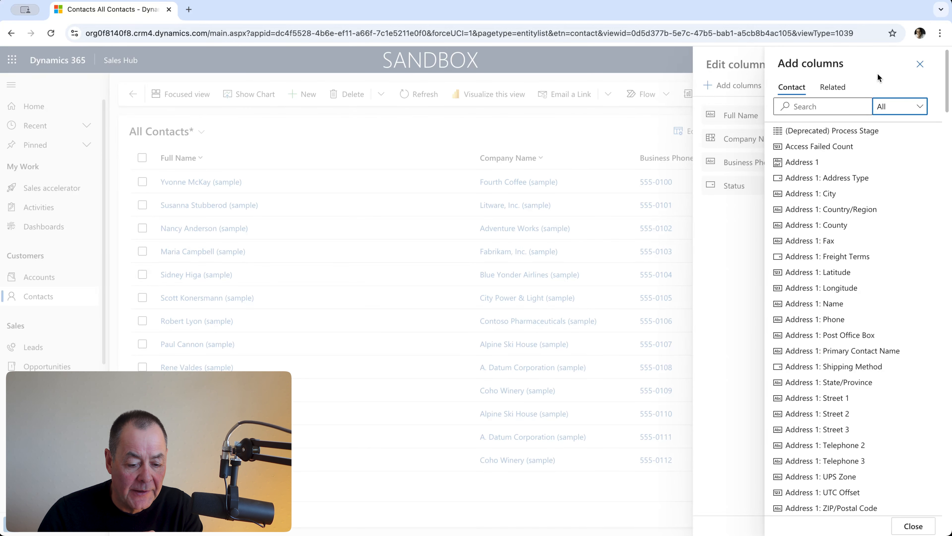
left_click(810, 194)
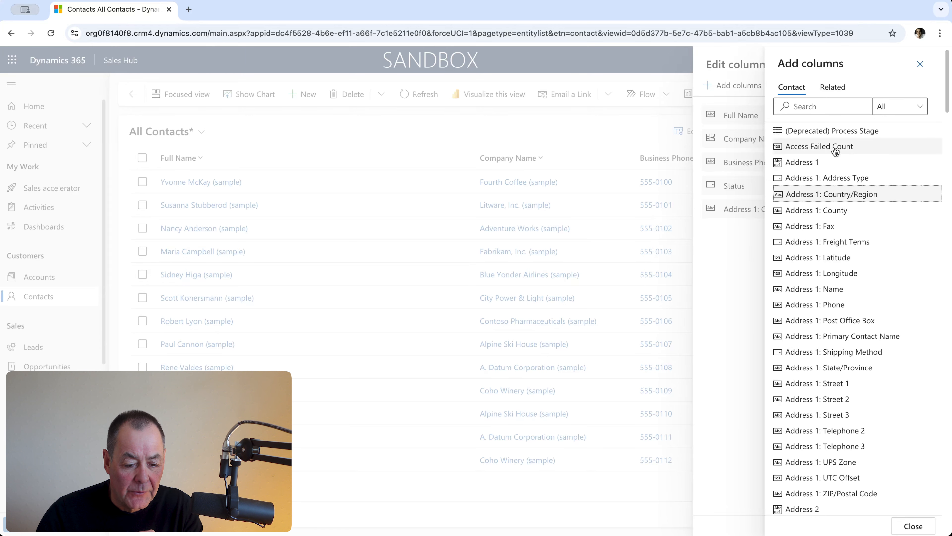
- Search the available contact columns for "job" and add the Job Title column
left_click(822, 107)
type("j")
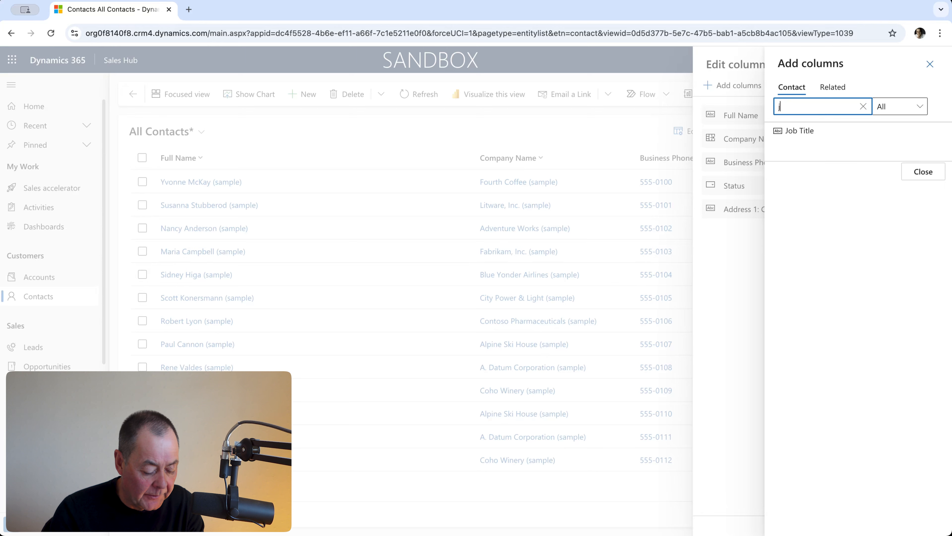
type("obtit")
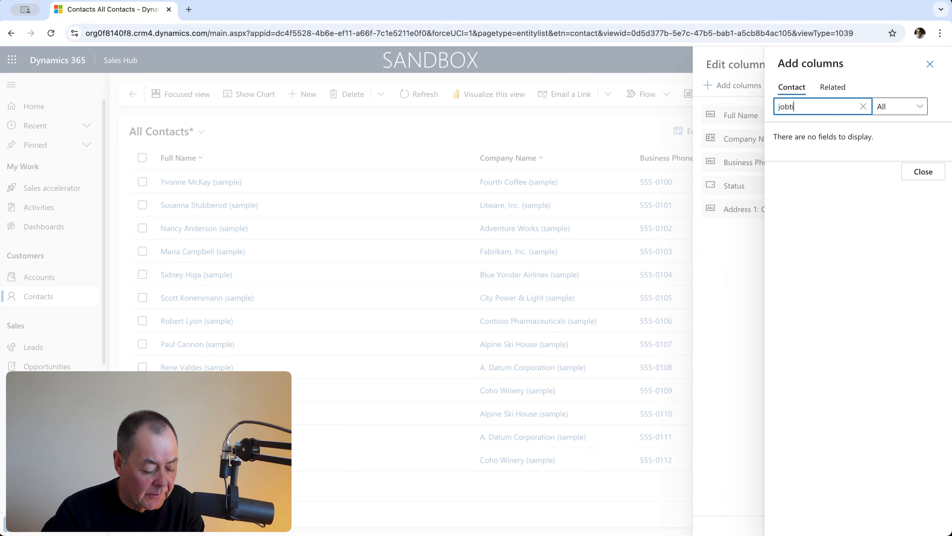
key("BackSpace")
key("BackSpace")
left_click(820, 130)
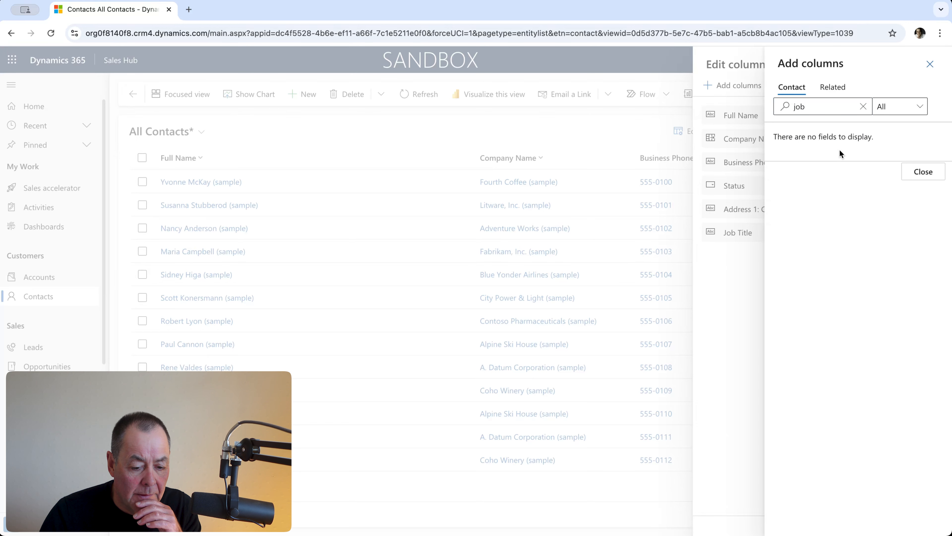
- Search the contact columns for "pre", add Preferred Method of Contact, and close the column picker
left_click(864, 107)
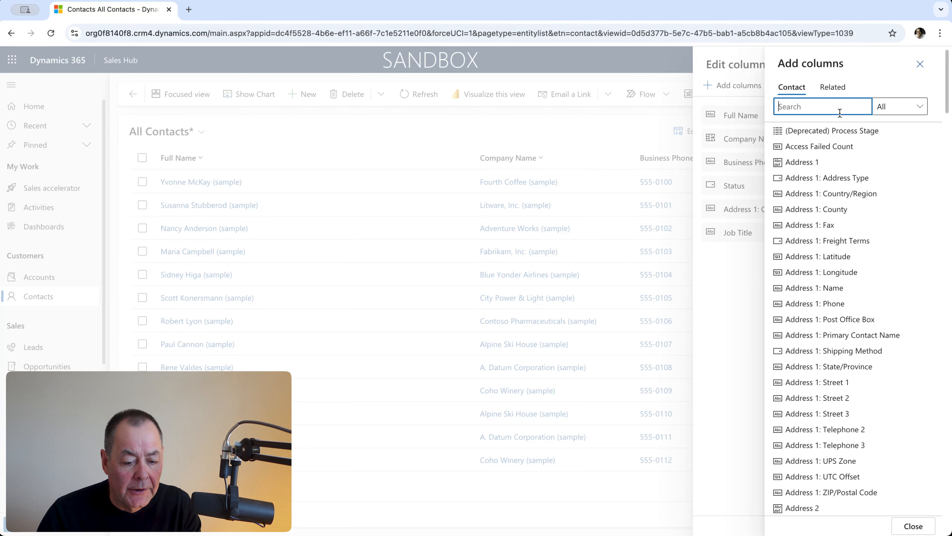
type("pre")
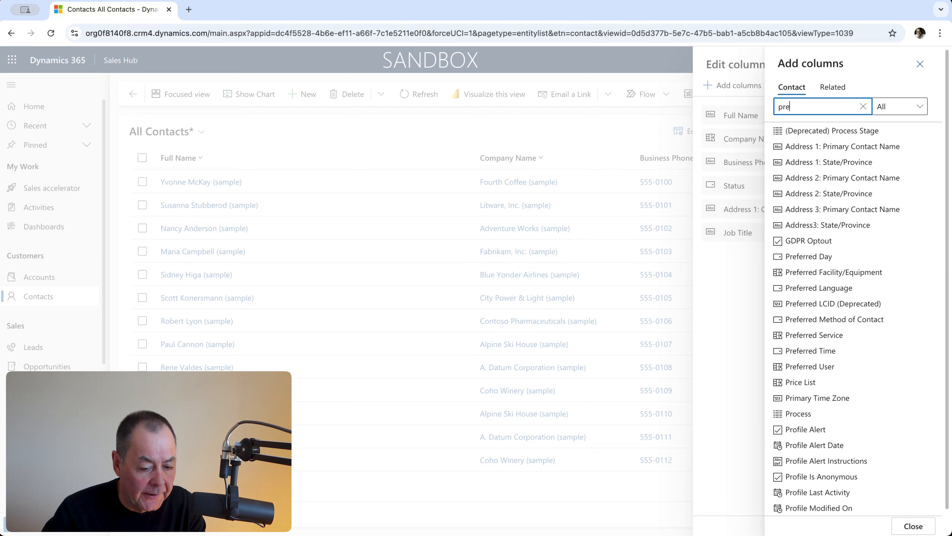
left_click(844, 209)
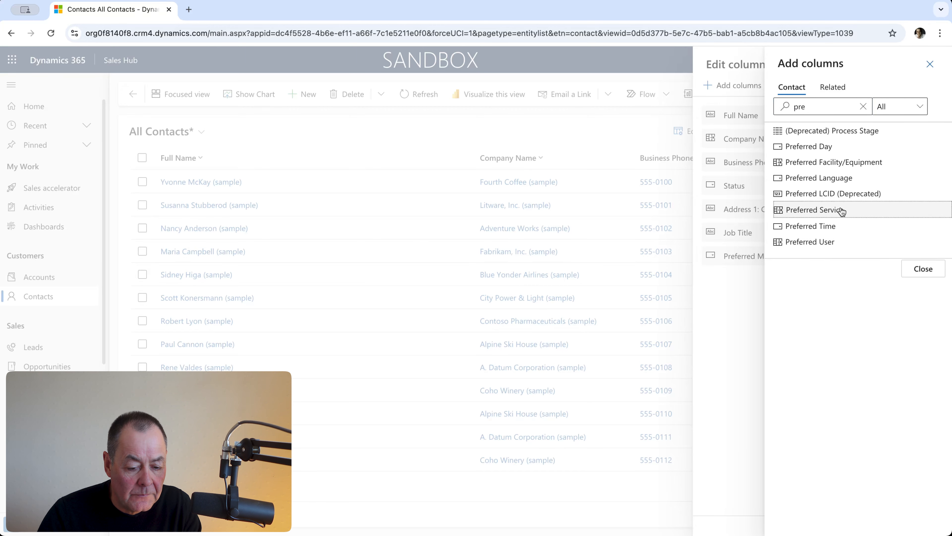
left_click(923, 271)
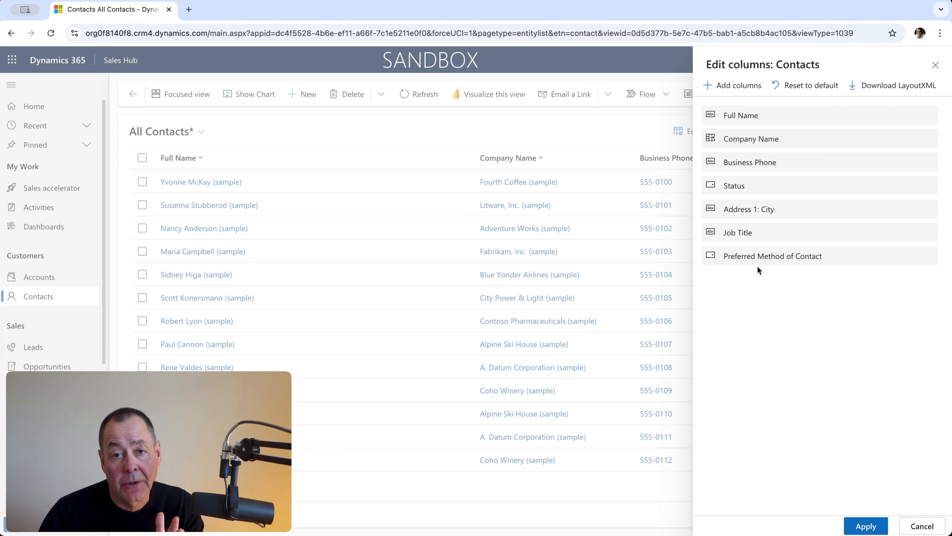
- Add the Annual Revenue column from the related Company Name (Account) table to the contacts view
left_click(740, 90)
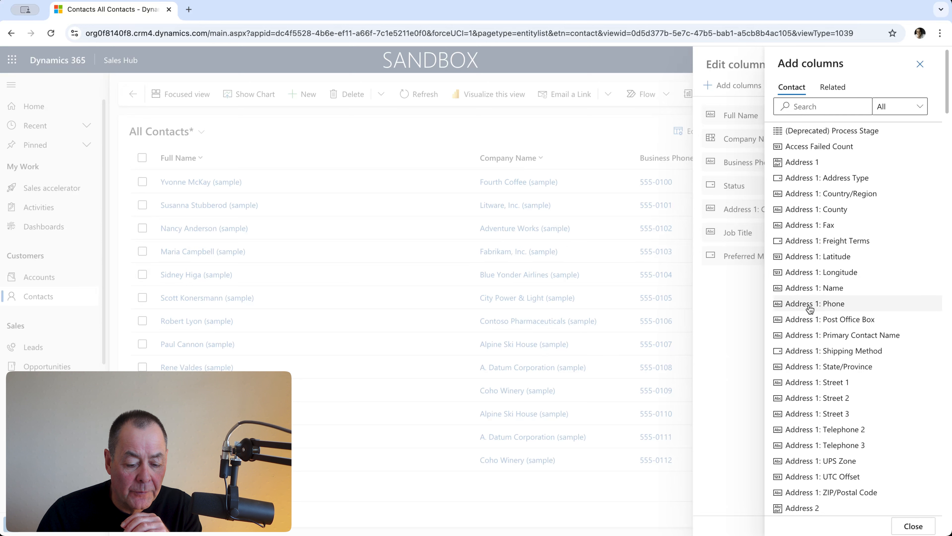
left_click(832, 90)
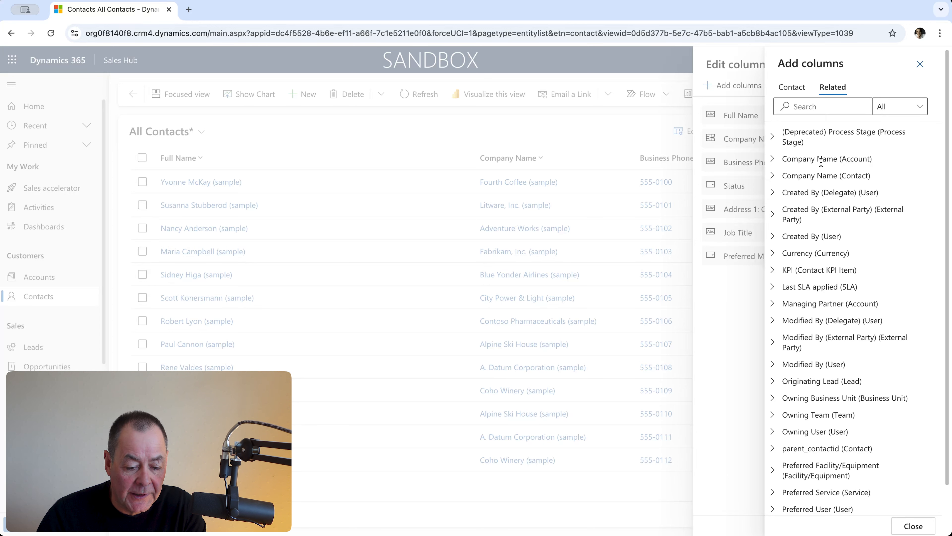
left_click(773, 160)
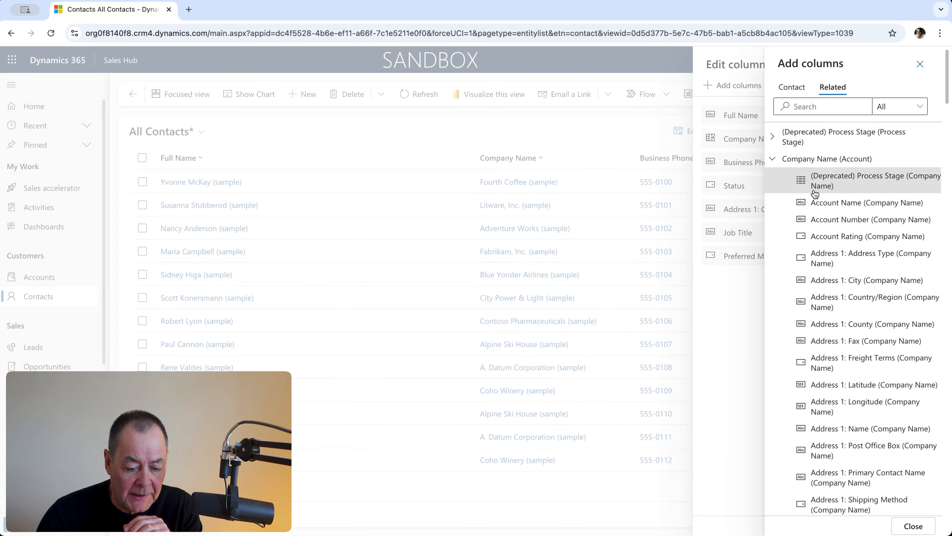
scroll(839, 220, "down", 1)
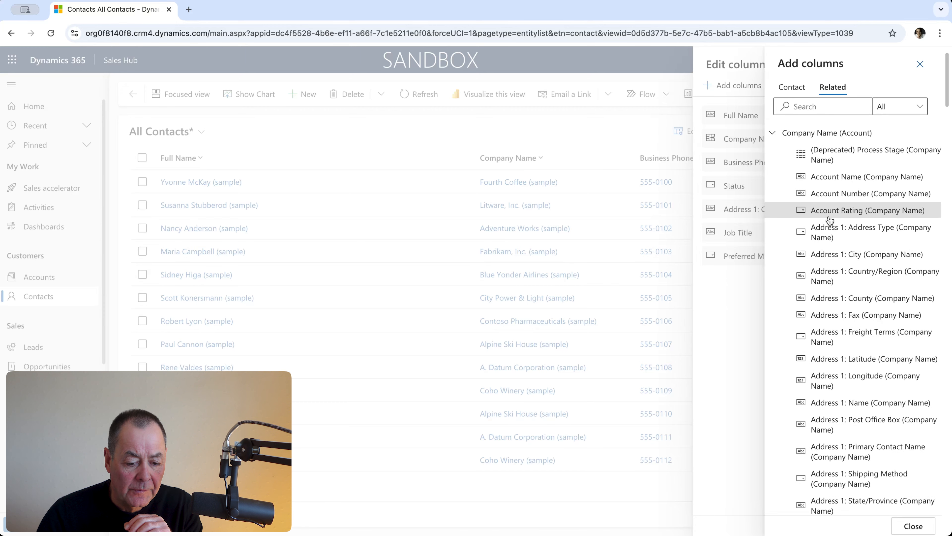
scroll(832, 220, "down", 14)
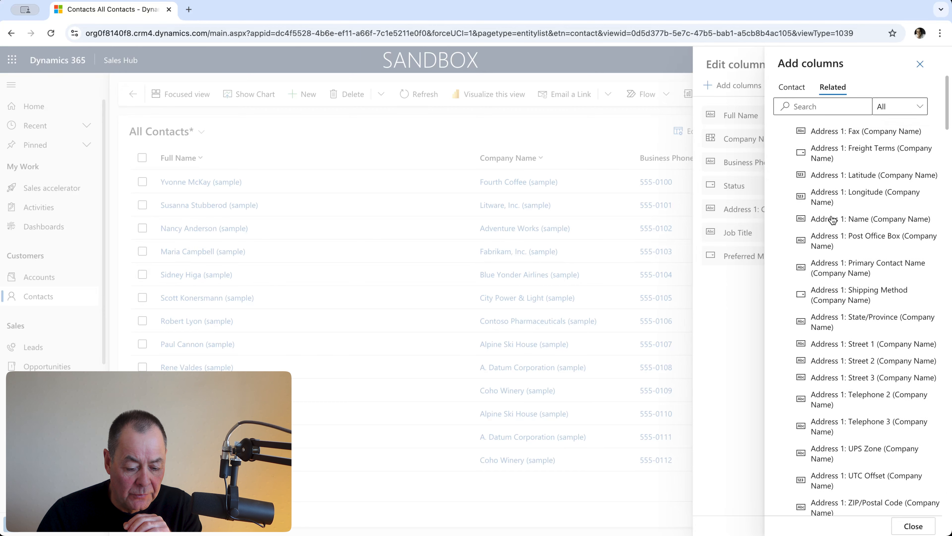
scroll(832, 220, "down", 18)
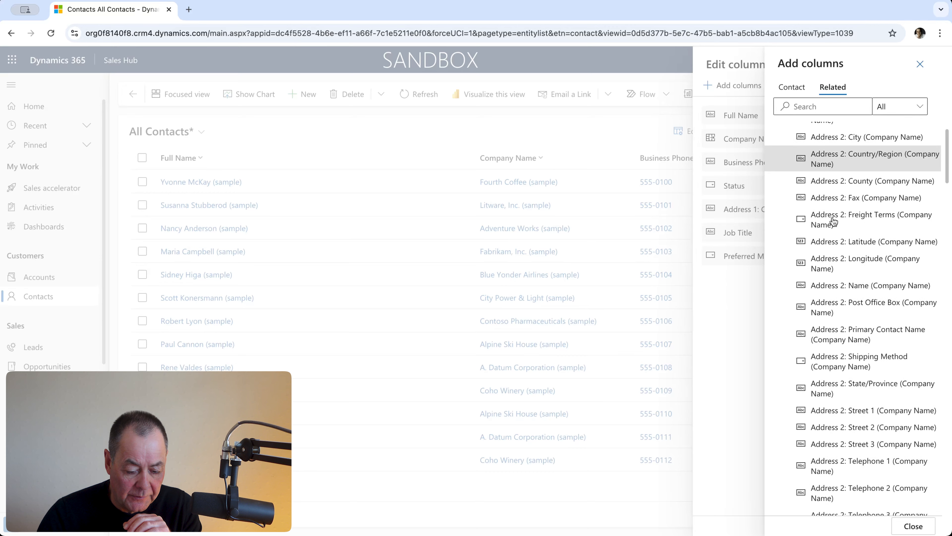
scroll(847, 270, "down", 5)
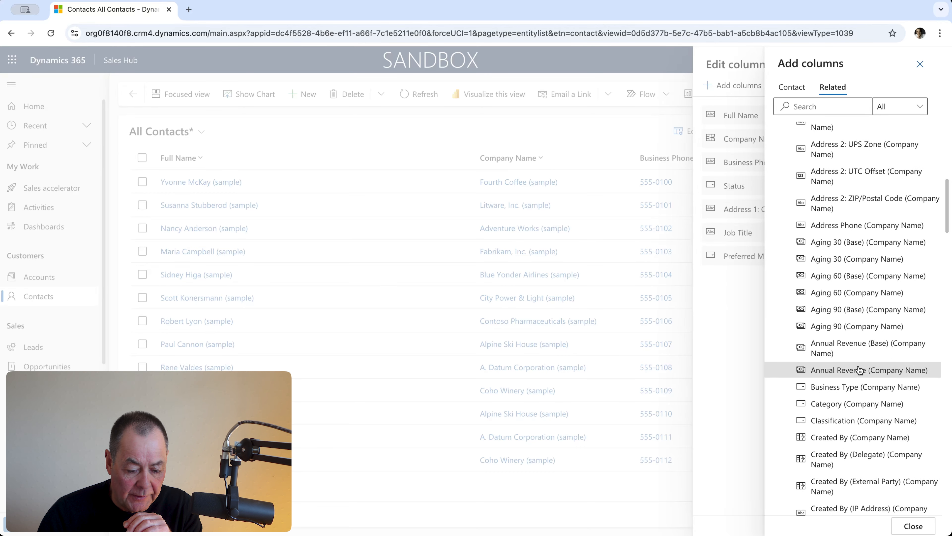
left_click(859, 370)
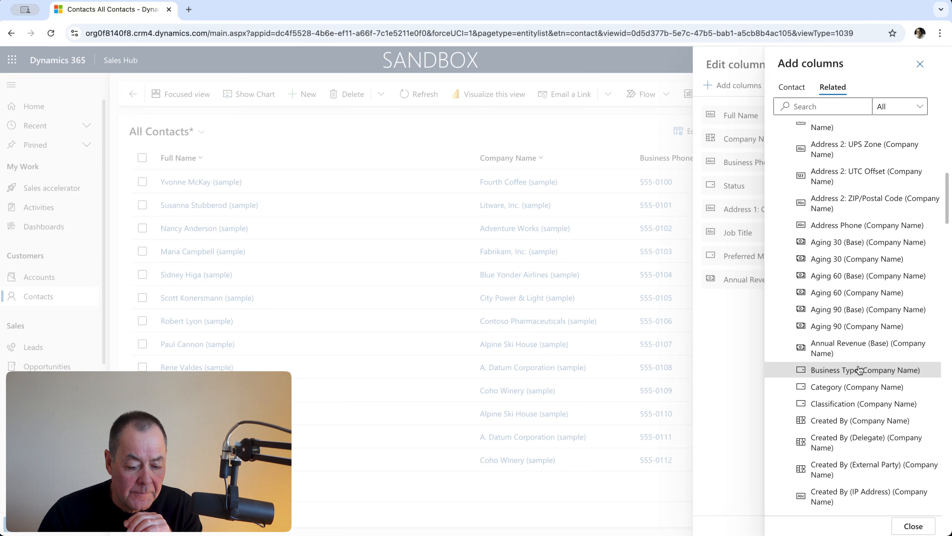
- Search the related columns for "num", add the numeric Number of Employees (Company Name) column, and close the column picker
left_click(819, 109)
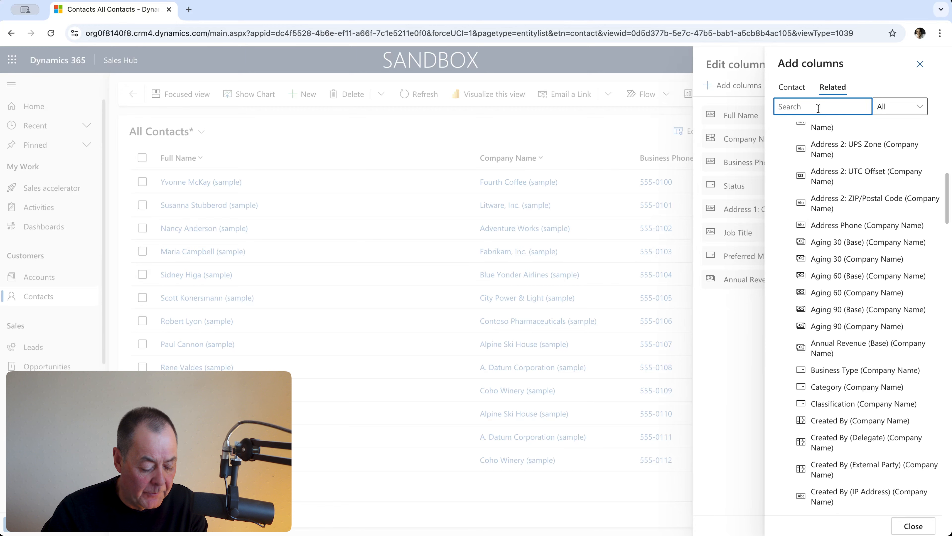
type("num")
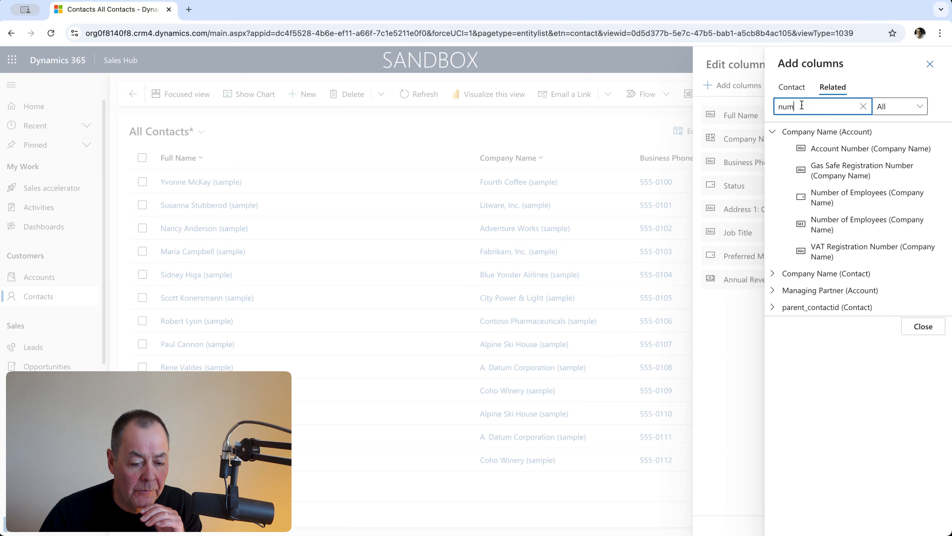
left_click(856, 226)
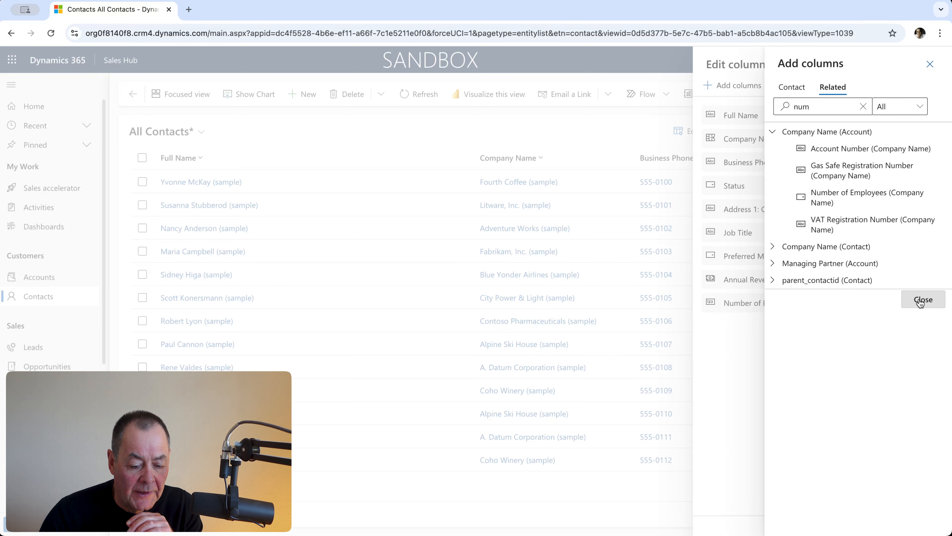
left_click(920, 300)
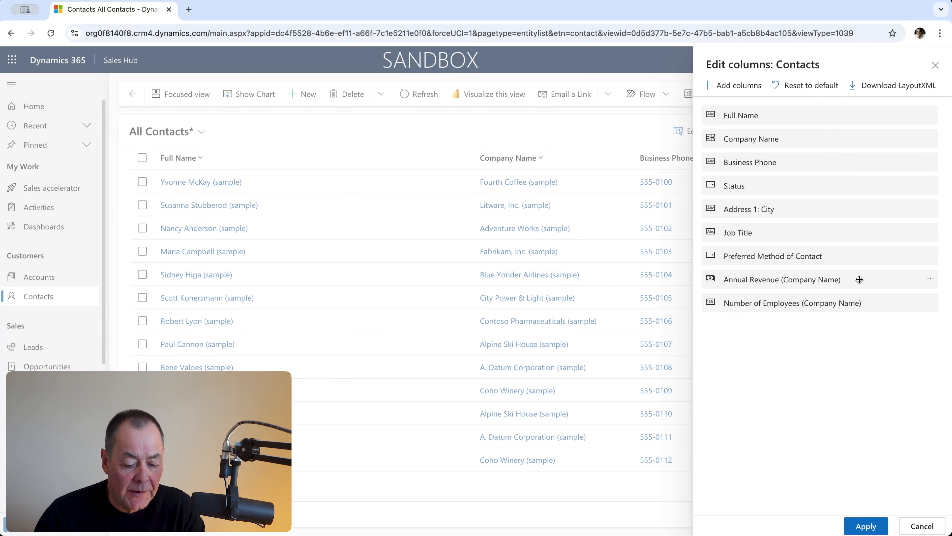
- Move Annual Revenue directly below Status and Number of Employees above Preferred Method of Contact, and apply the column changes
left_click(931, 281)
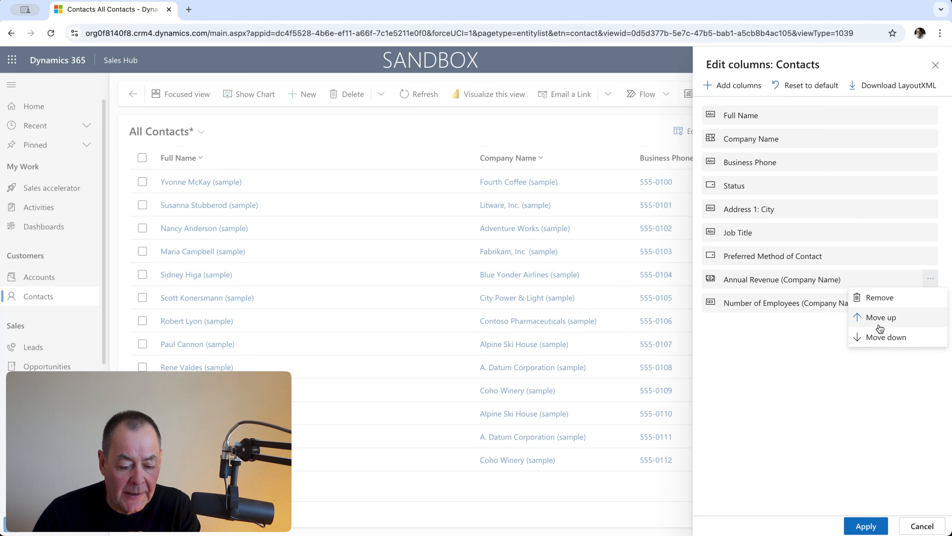
left_click(801, 331)
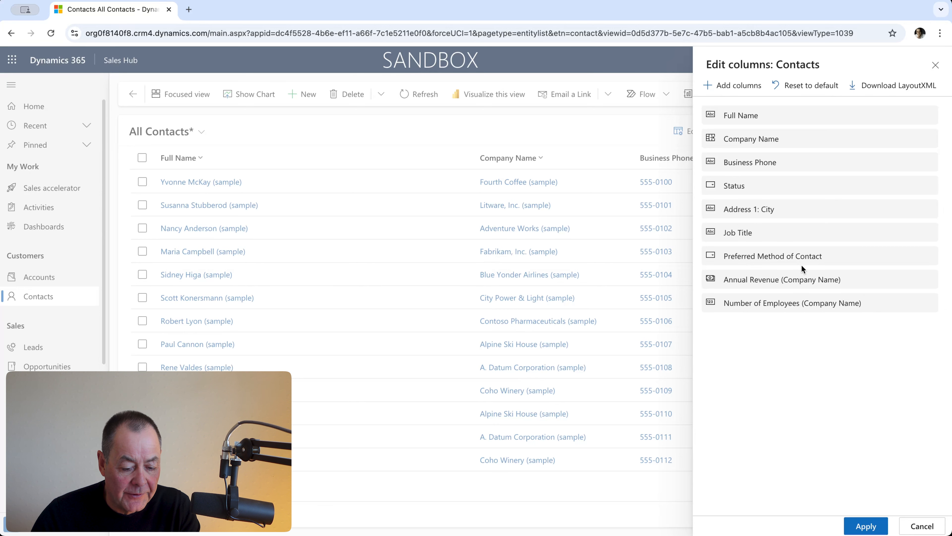
left_click_drag(796, 283, 793, 186)
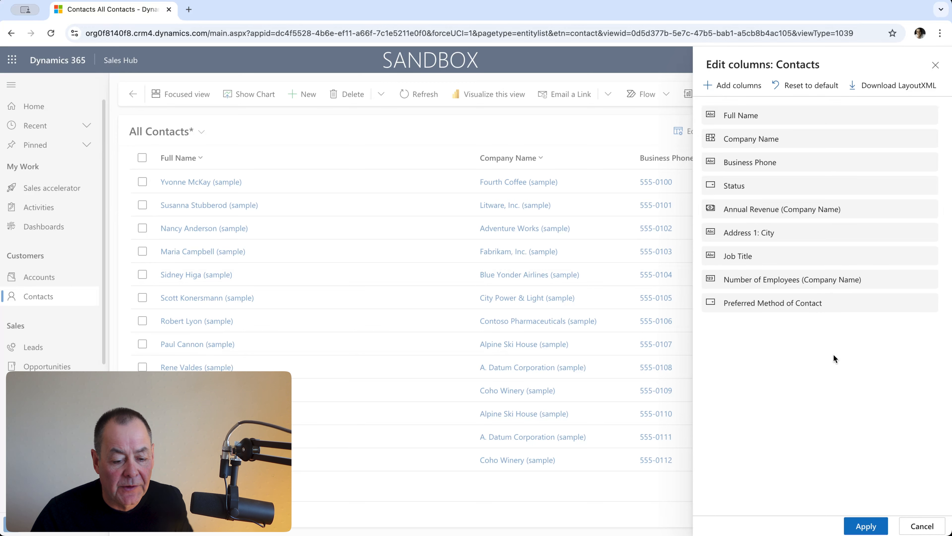
left_click(867, 527)
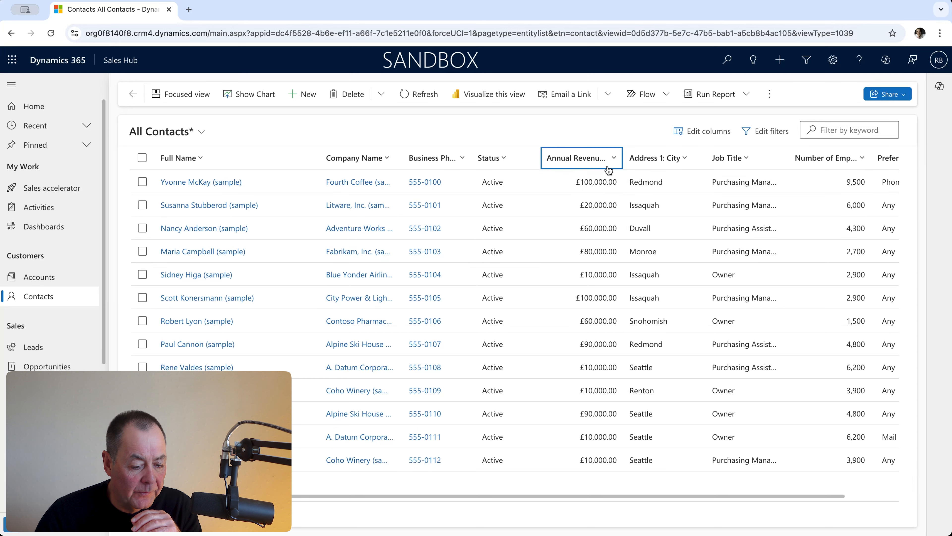
- Move the Address 1: City column between Business Phone and Status in the contacts grid
left_click(687, 162)
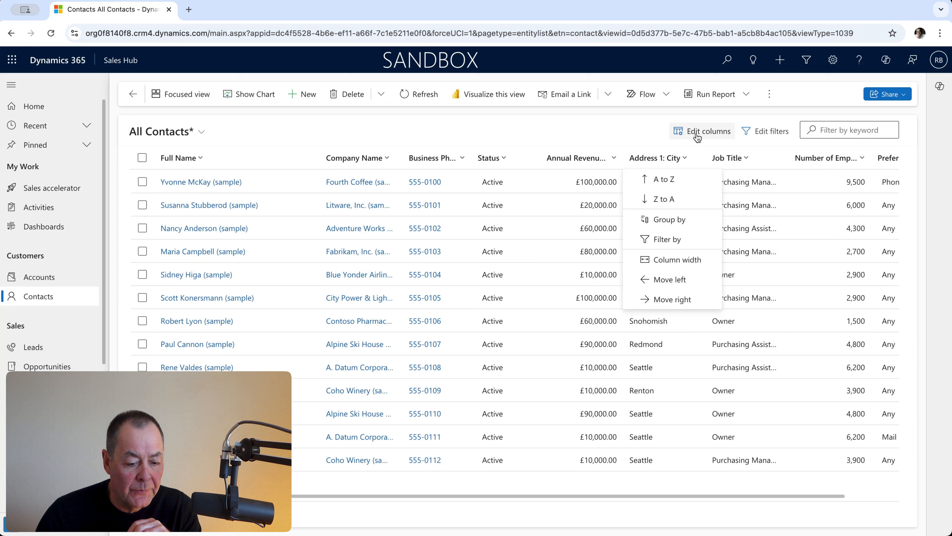
left_click(631, 135)
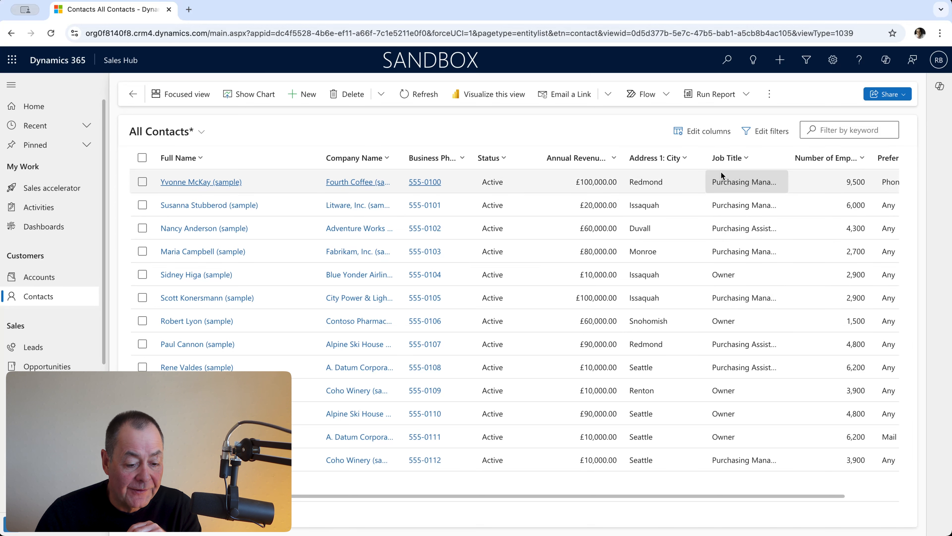
left_click_drag(697, 164, 539, 162)
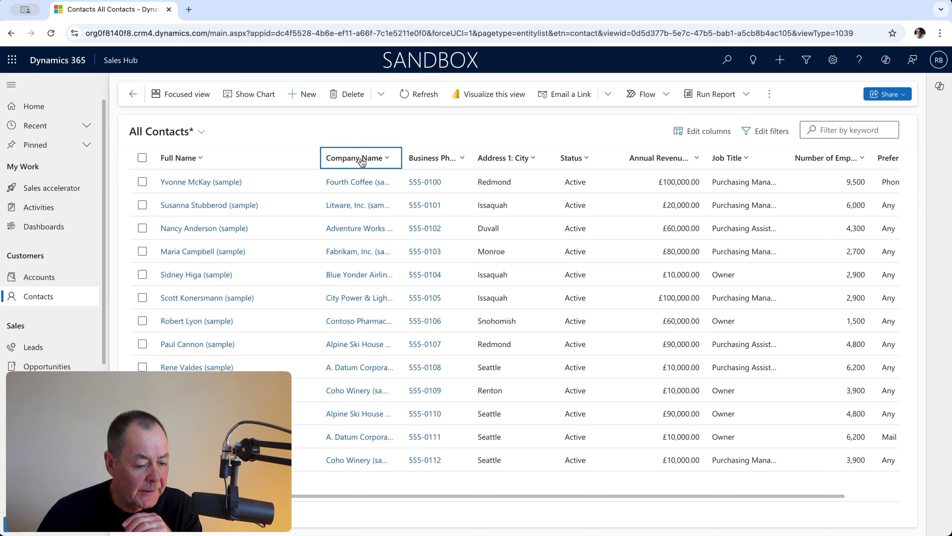
- Widen the Company Name column until the full company names fit, and narrow the Full Name column
left_click(387, 161)
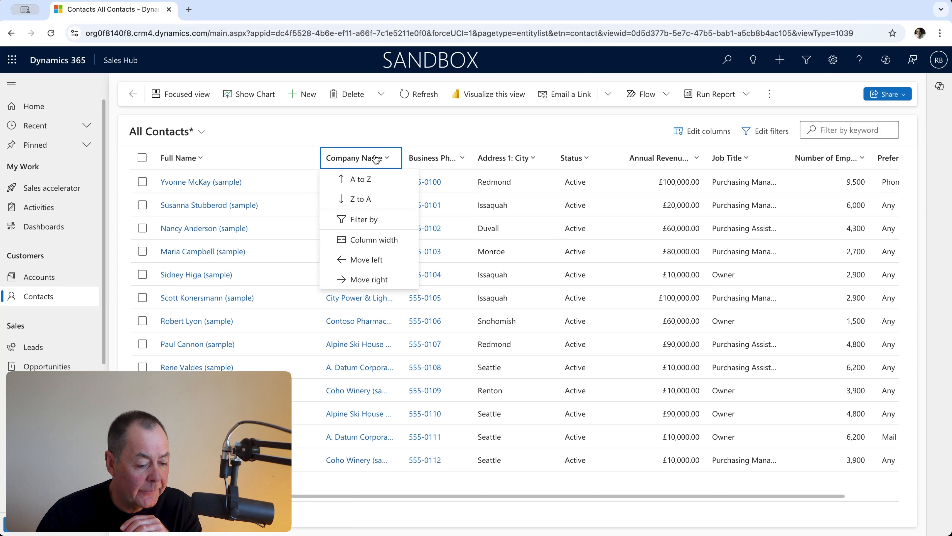
left_click(395, 241)
left_click(469, 224)
left_click_drag(469, 224, 468, 228)
left_click(439, 131)
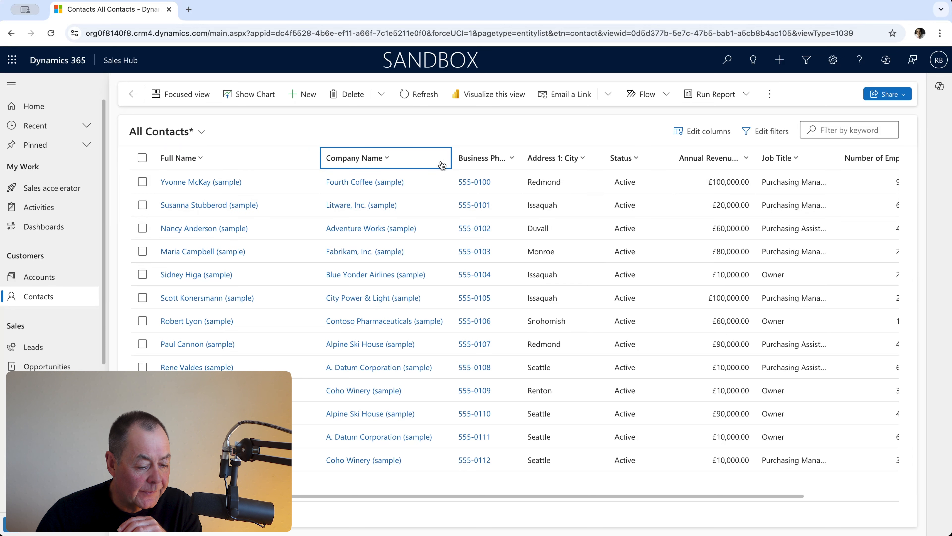
left_click_drag(319, 152, 286, 154)
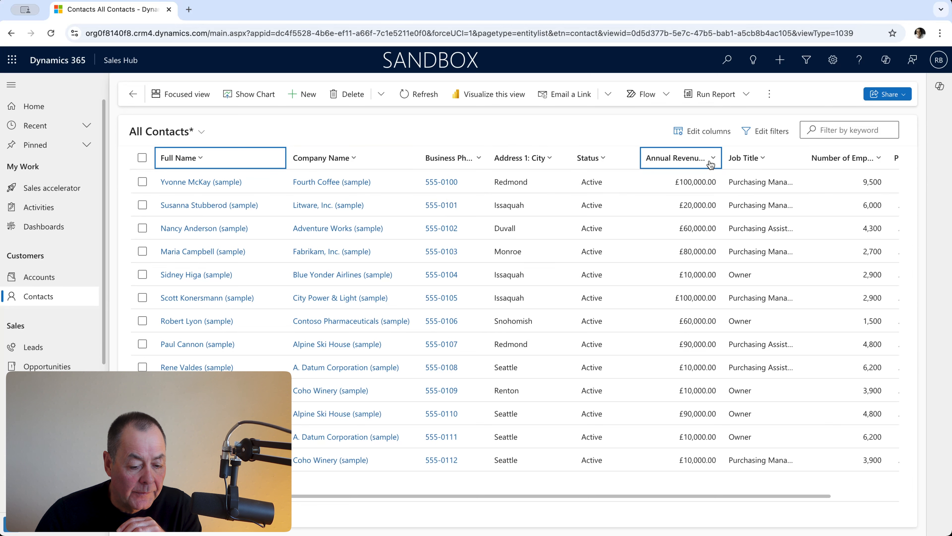
- Narrow the Annual Revenue column slightly and sort the contacts by it from larger to smaller
left_click_drag(722, 161, 704, 160)
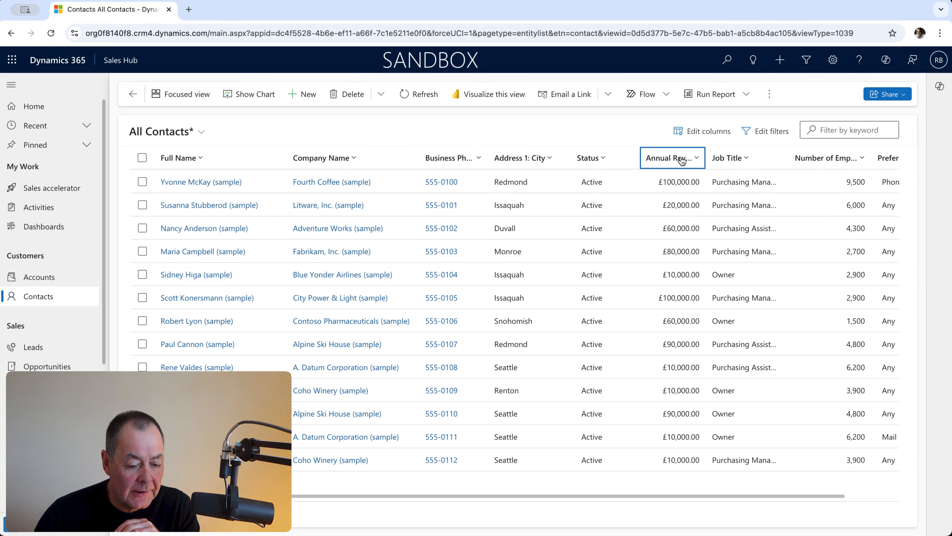
left_click(696, 159)
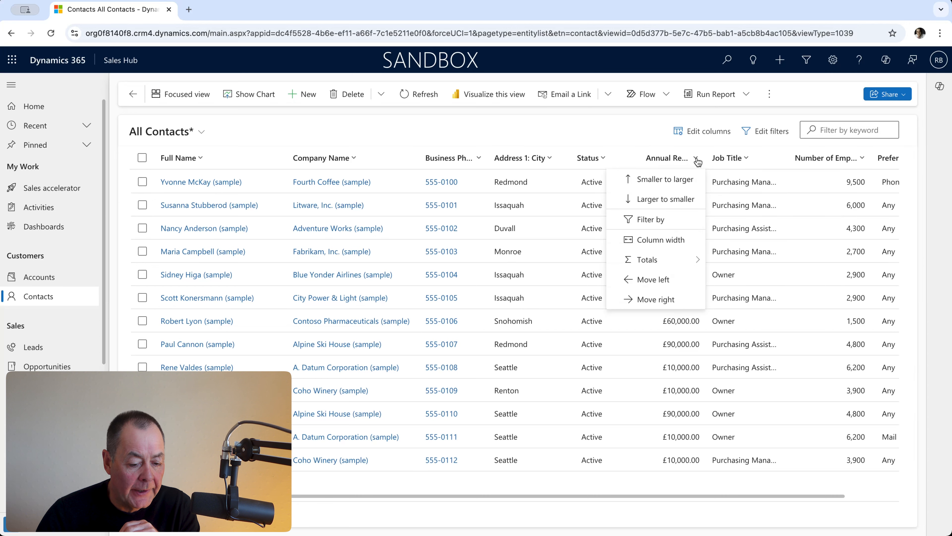
left_click(679, 203)
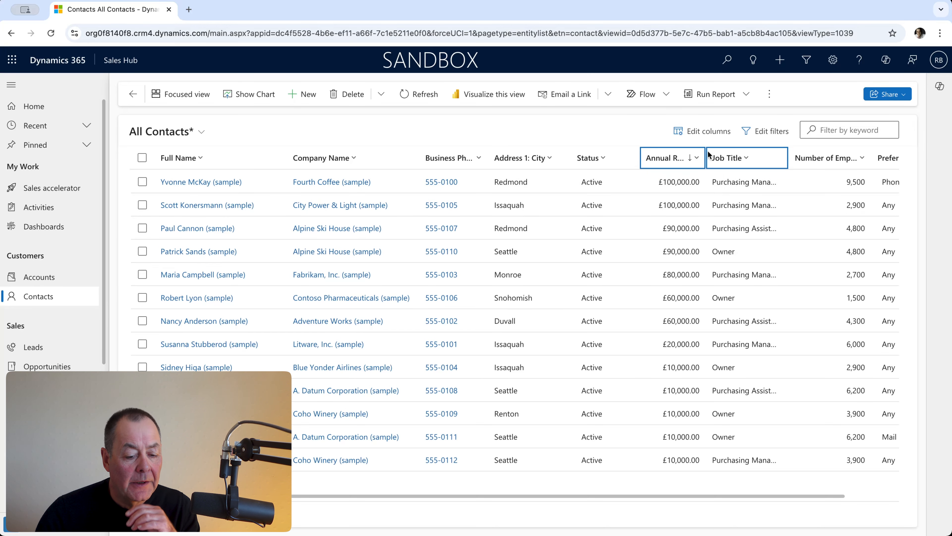
- Show a Sum total for the Annual Revenue column, and set its totals back to None
left_click(697, 159)
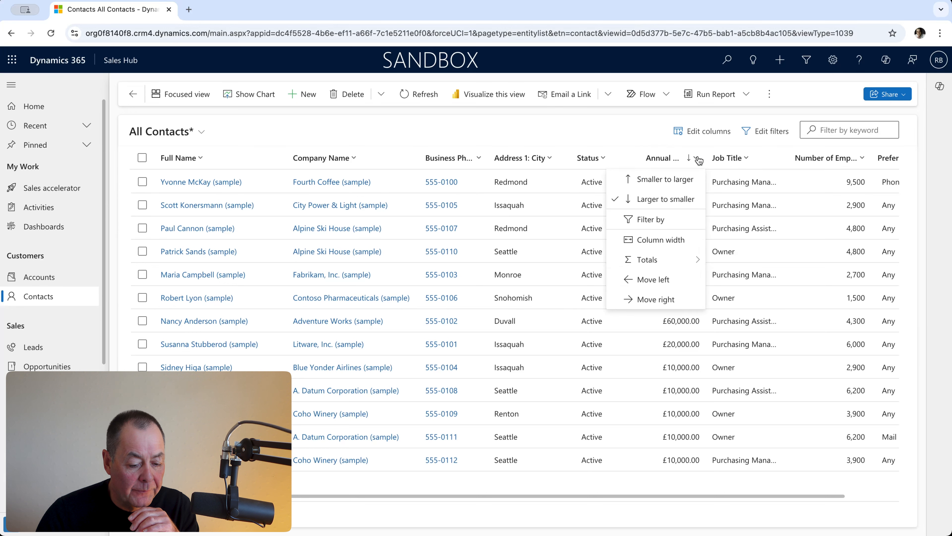
mouse_move(683, 260)
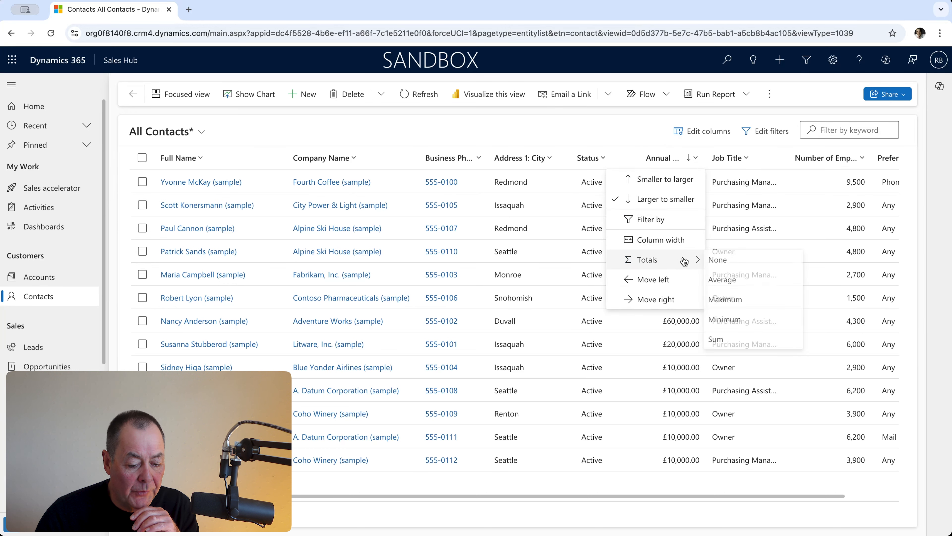
left_click(739, 340)
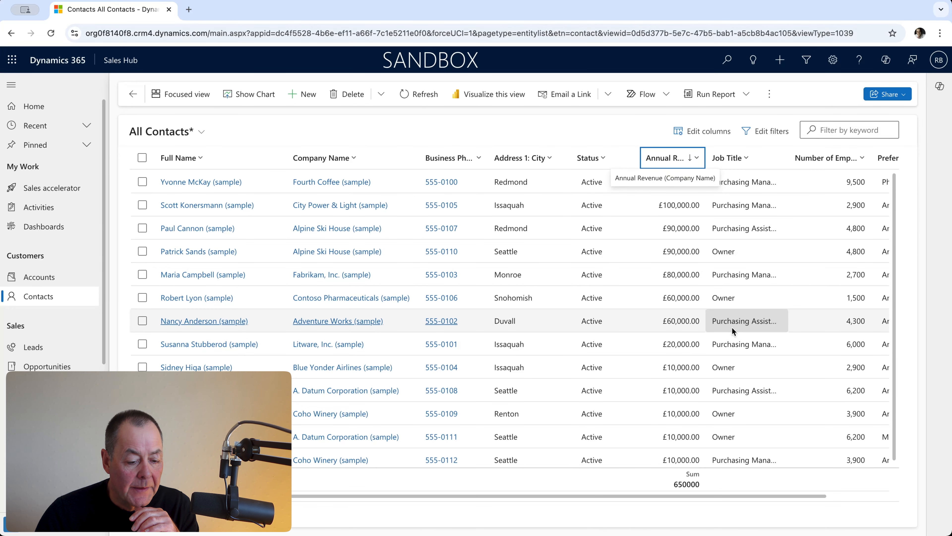
left_click(698, 161)
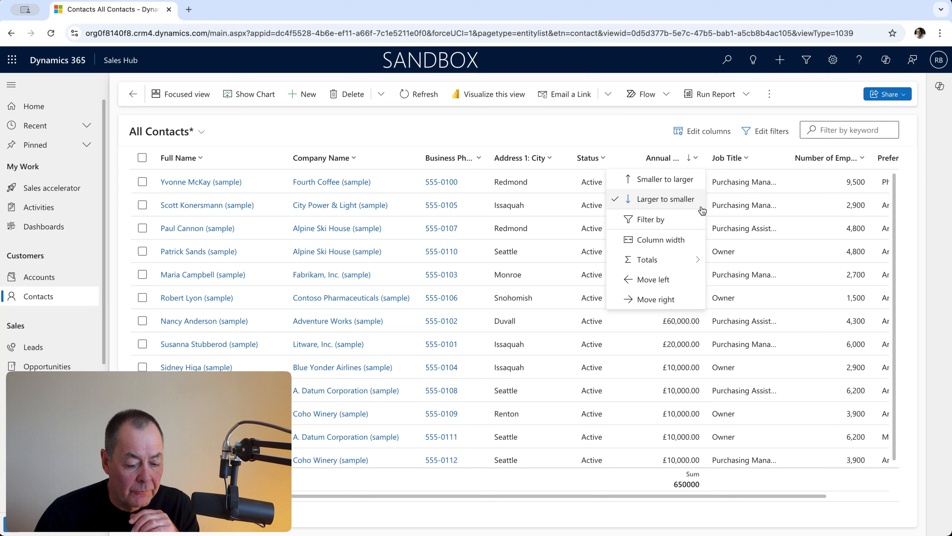
left_click(720, 260)
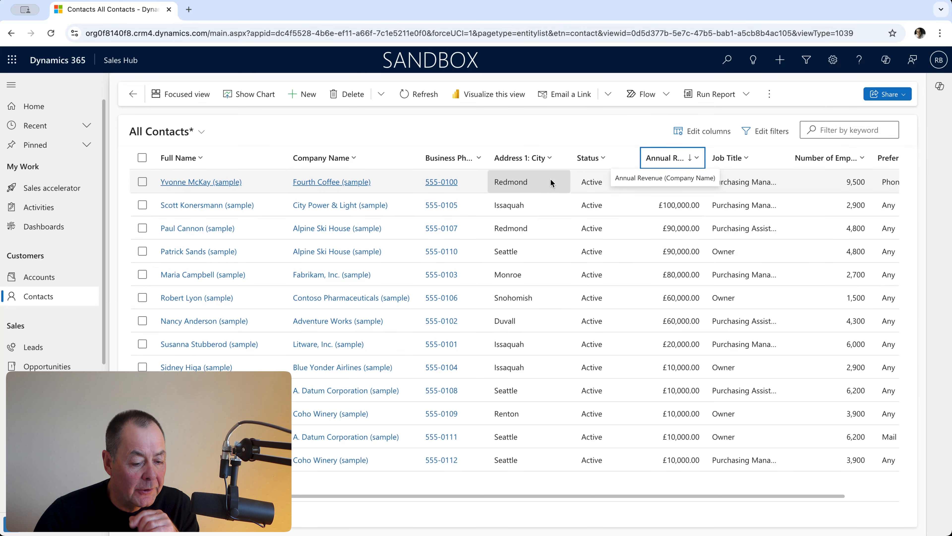
- Group the contacts by Address 1: City and expand the Duvall and Issaquah groups
left_click(551, 162)
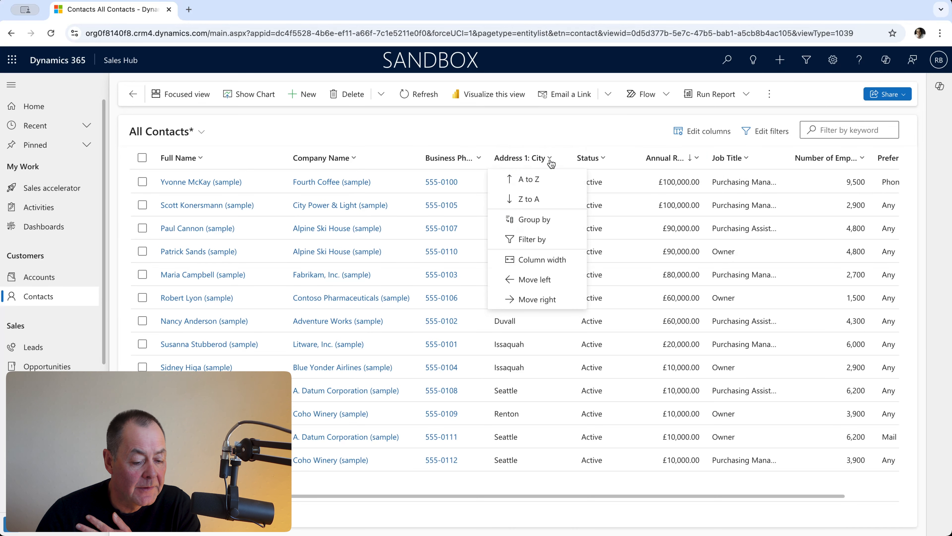
left_click(553, 219)
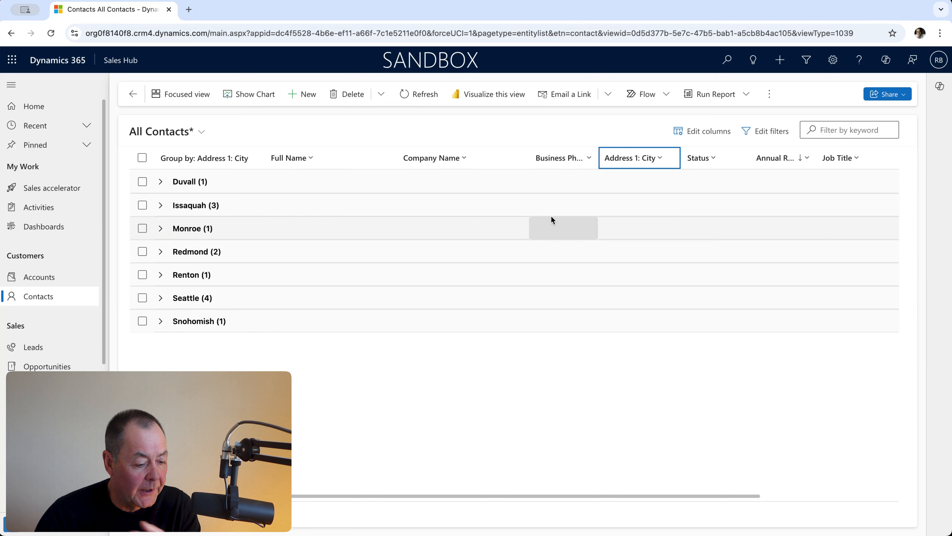
left_click(159, 183)
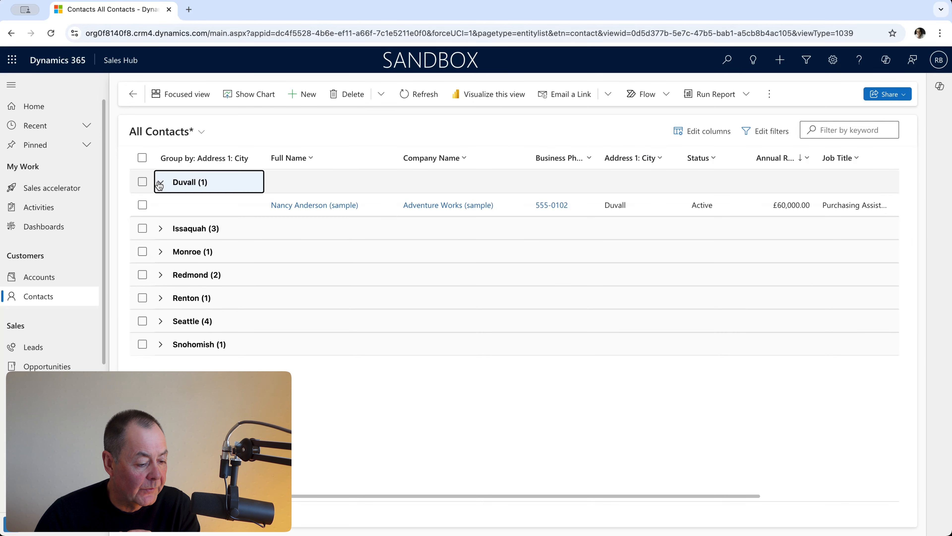
left_click(161, 233)
left_click(161, 233)
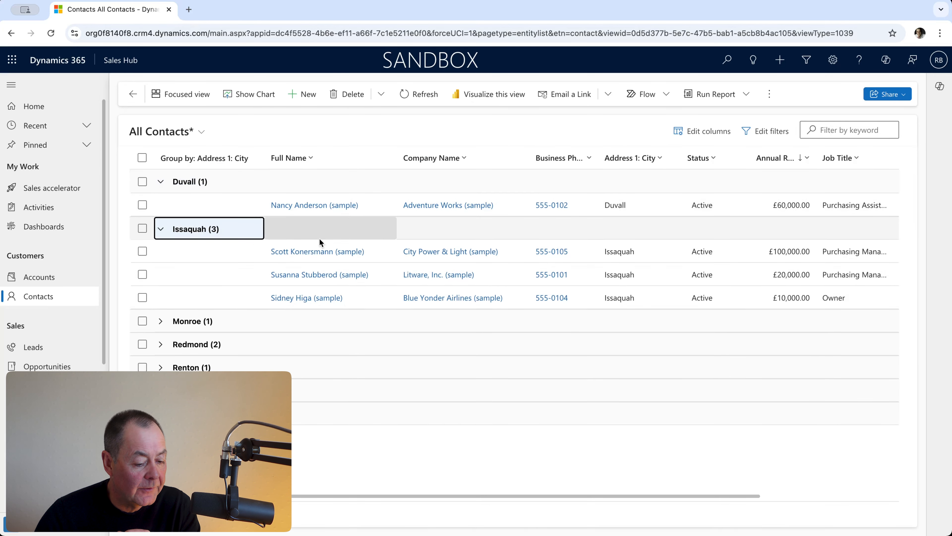
- Remove the grouping by Address 1: City from the contacts list
left_click(661, 165)
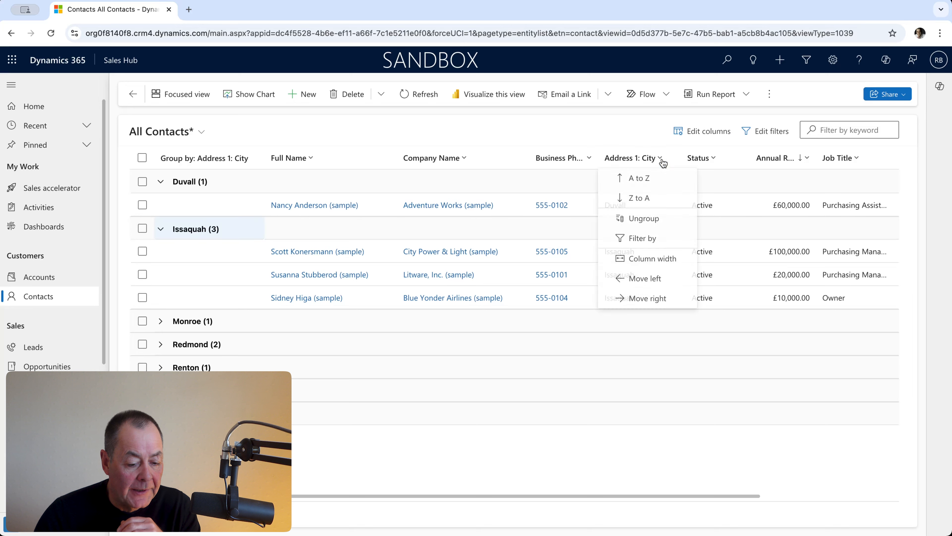
left_click(663, 219)
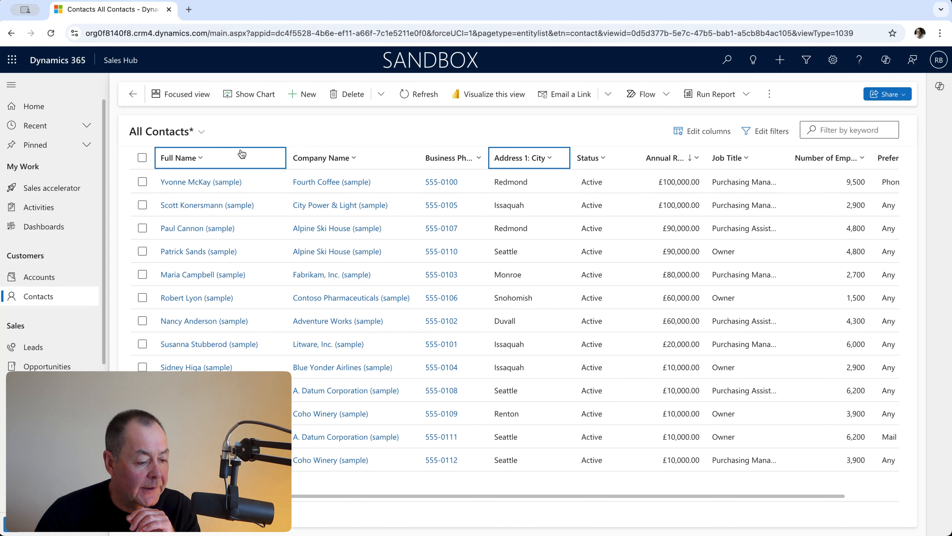
- Save the customized All Contacts view as a new view named Test2
left_click(201, 136)
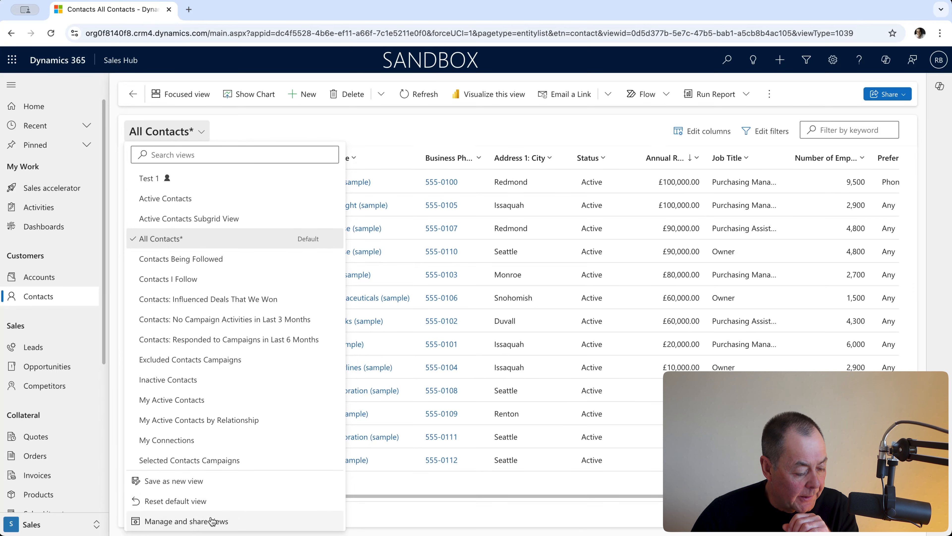
left_click(196, 483)
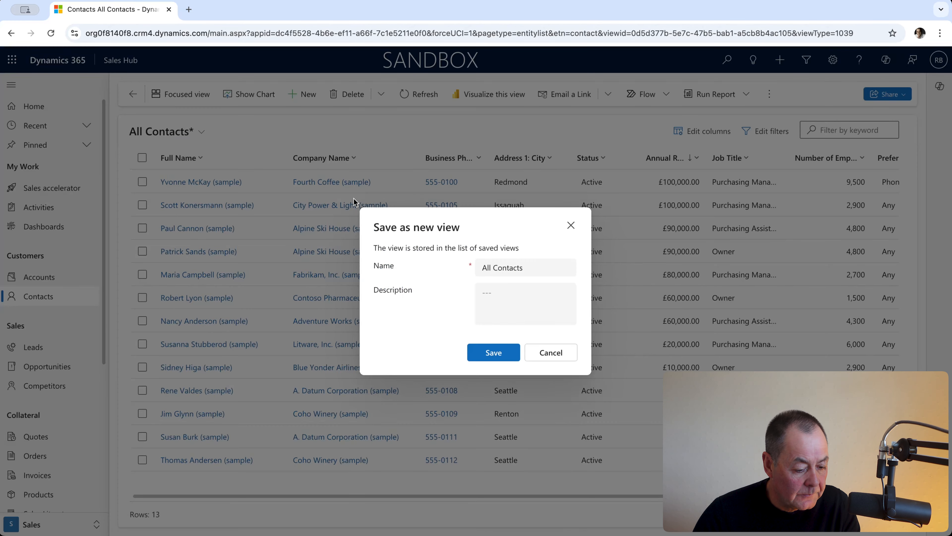
left_click_drag(560, 267, 476, 267)
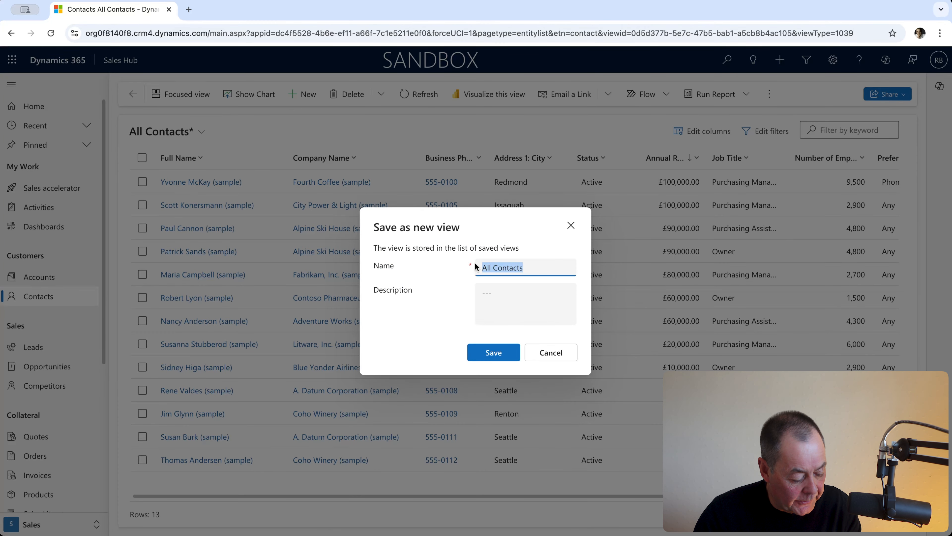
type("Te")
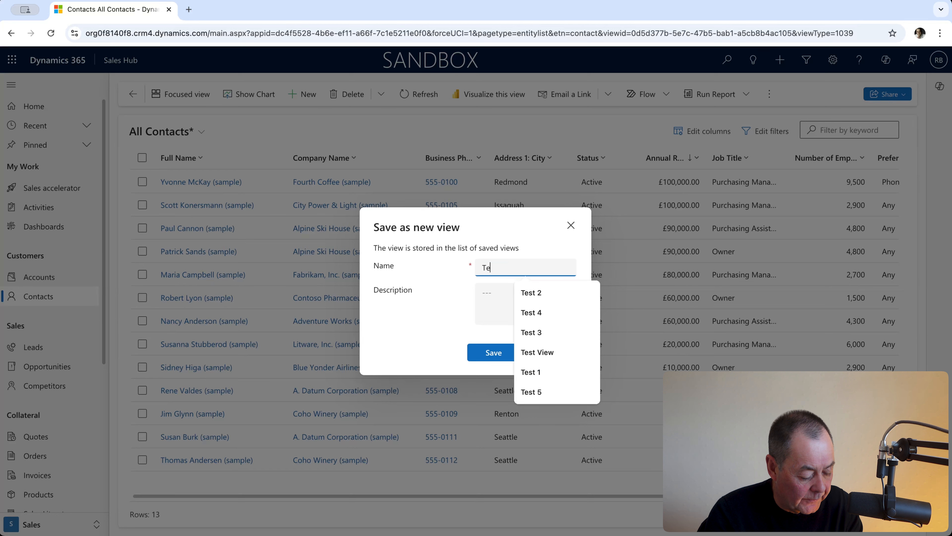
type("st2")
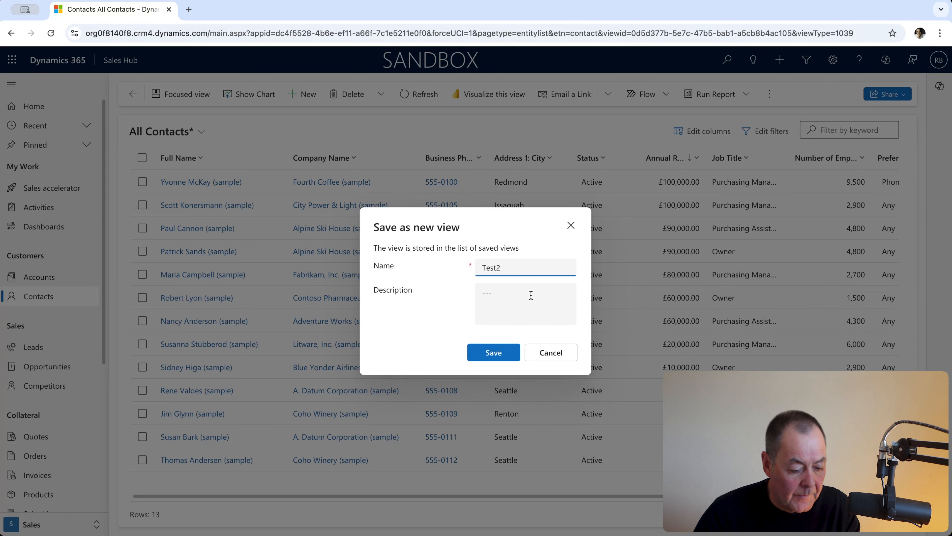
left_click(504, 352)
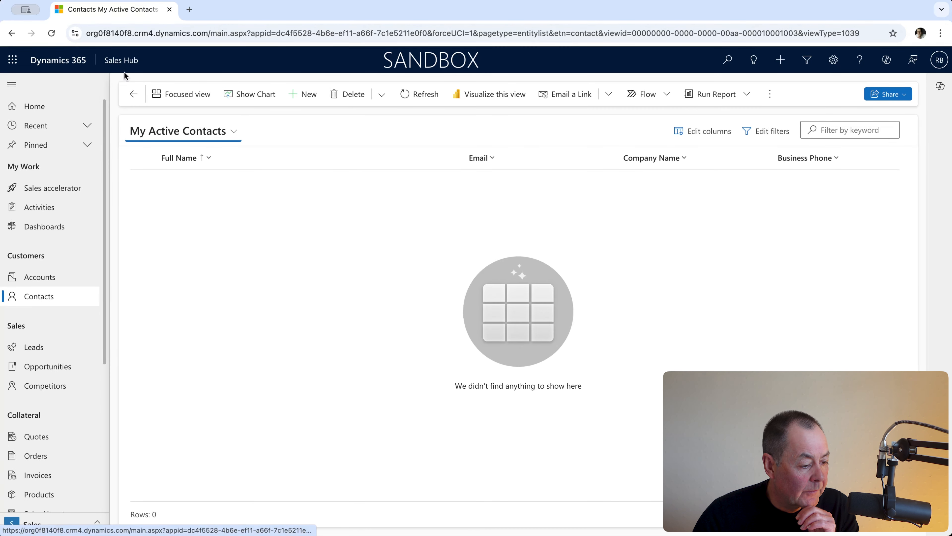
- Reload the contacts page and switch to the saved Test2 view
left_click(50, 33)
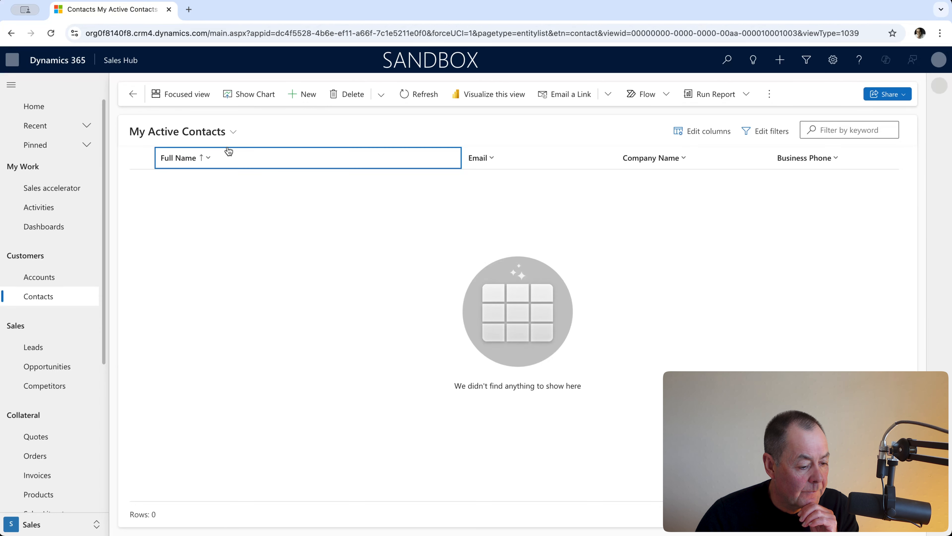
left_click(231, 132)
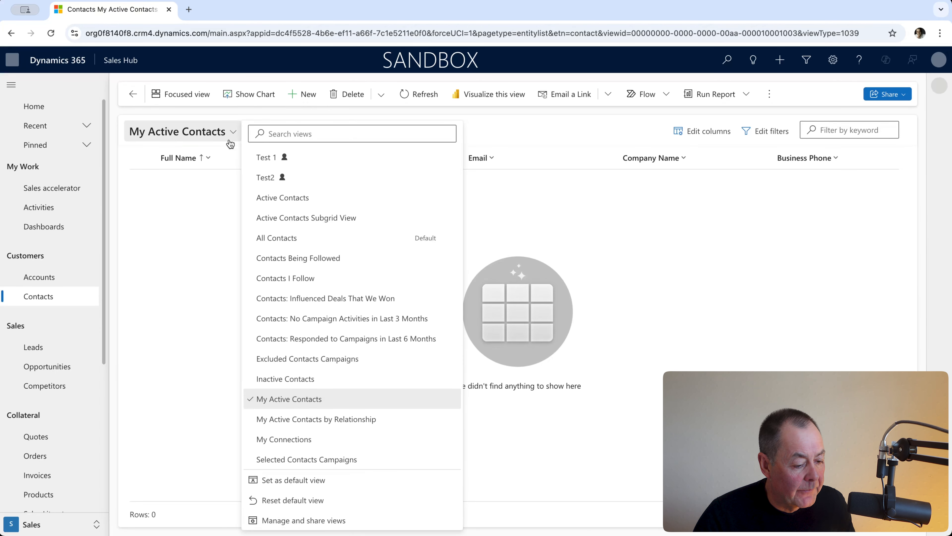
left_click(285, 177)
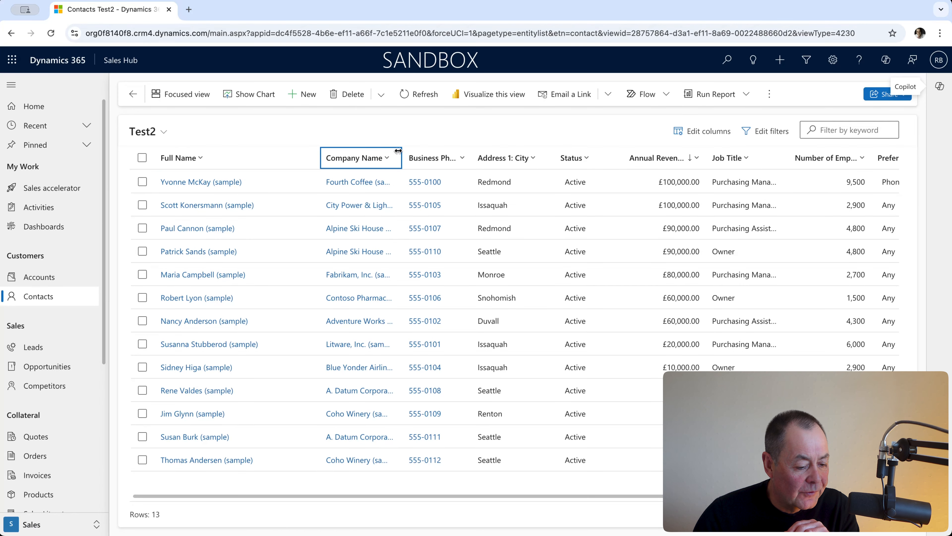
- Widen Company Name and narrow Full Name in the Test2 view, and save the changes to the current view
left_click_drag(401, 155, 463, 156)
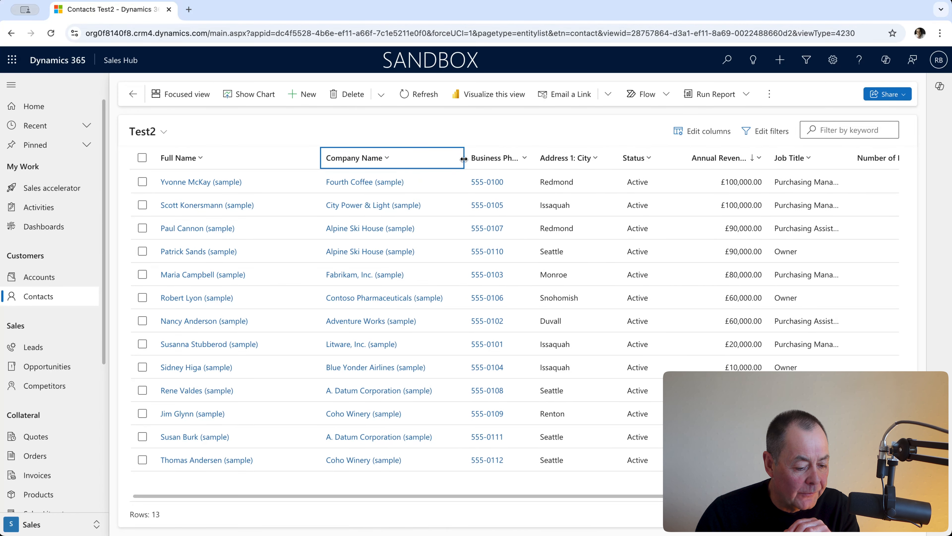
left_click_drag(319, 155, 287, 155)
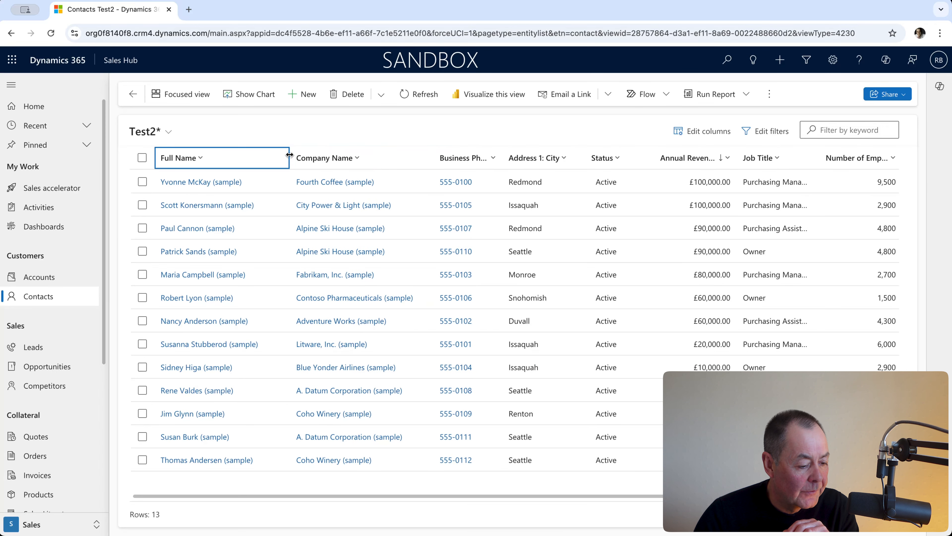
left_click(169, 132)
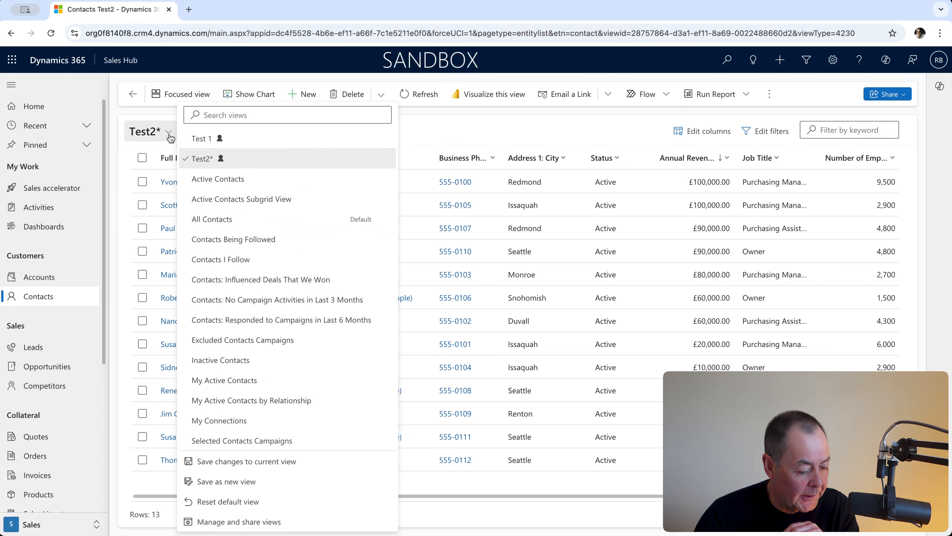
left_click(284, 461)
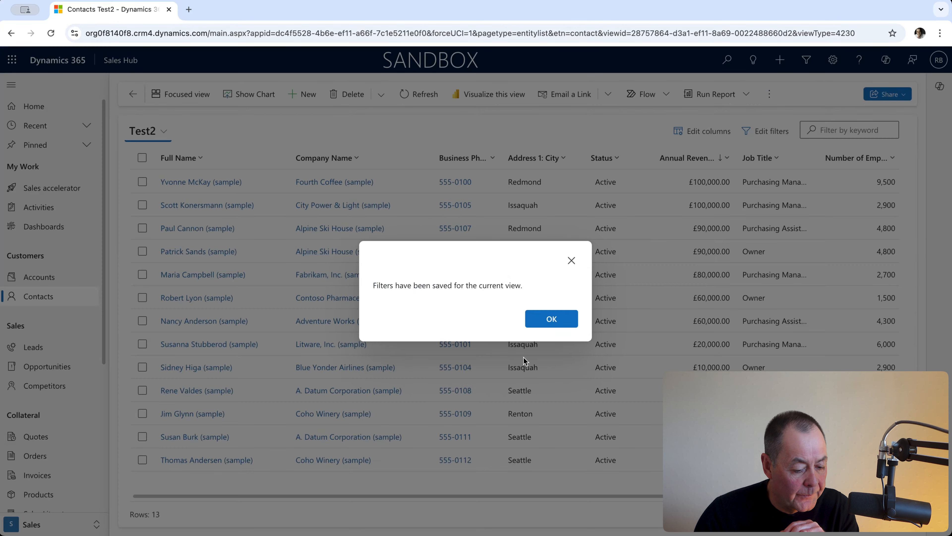
left_click(551, 319)
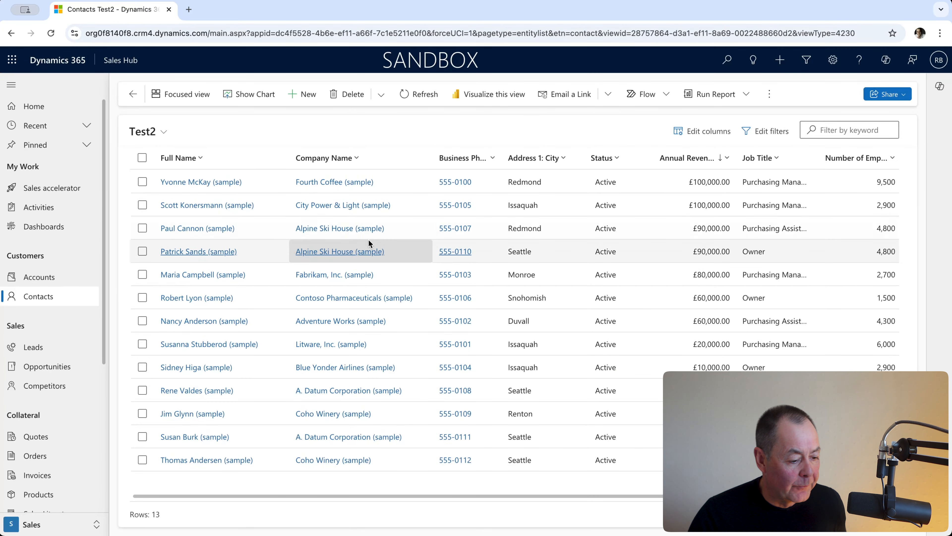